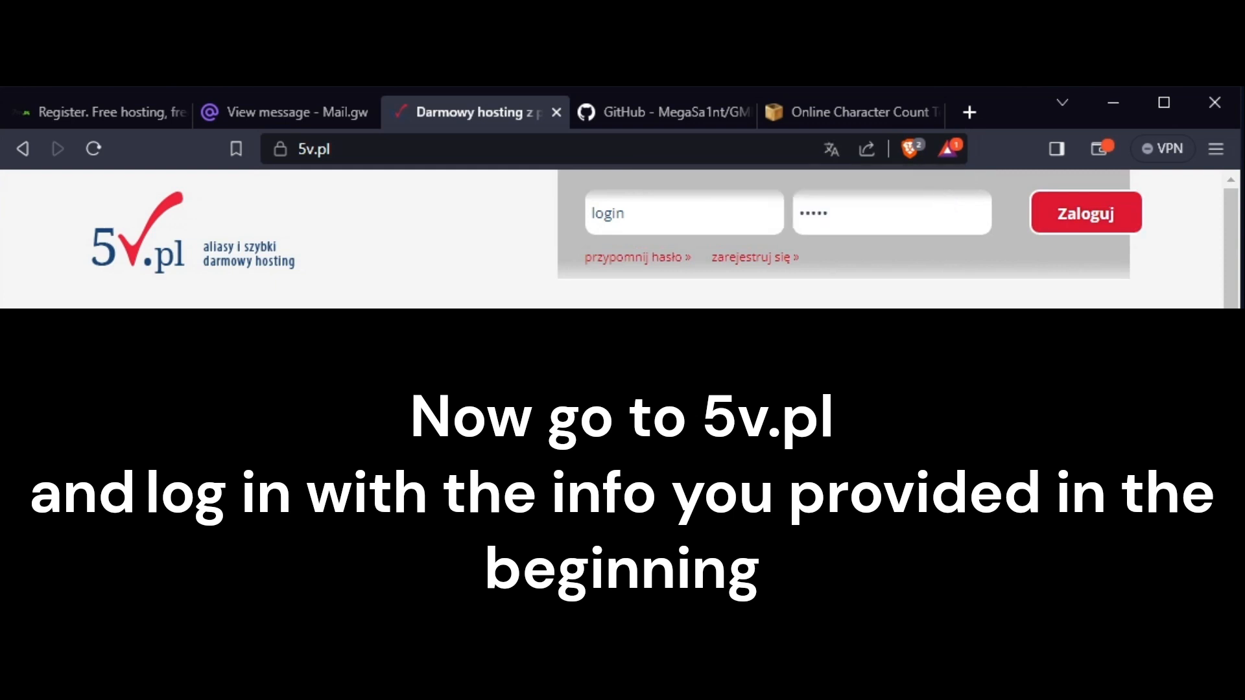
Log into the 5v.pl hosting account using the saved login.
click(624, 216)
click(725, 270)
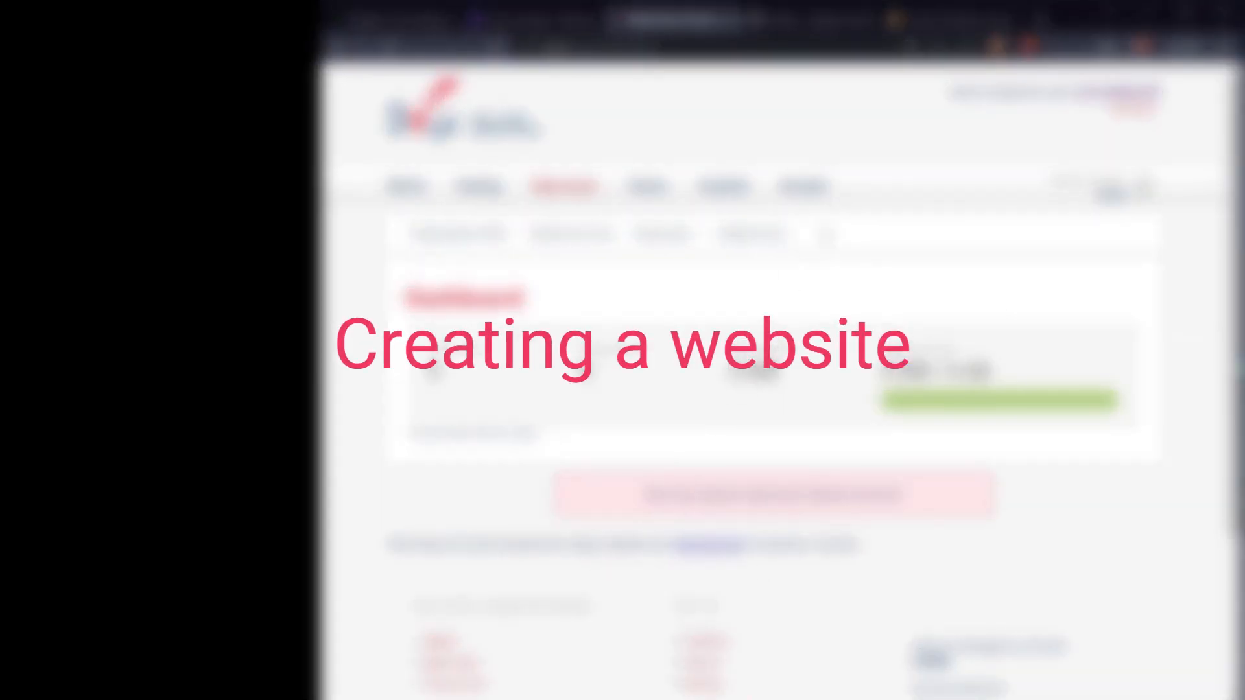
drag(794, 235, 715, 240)
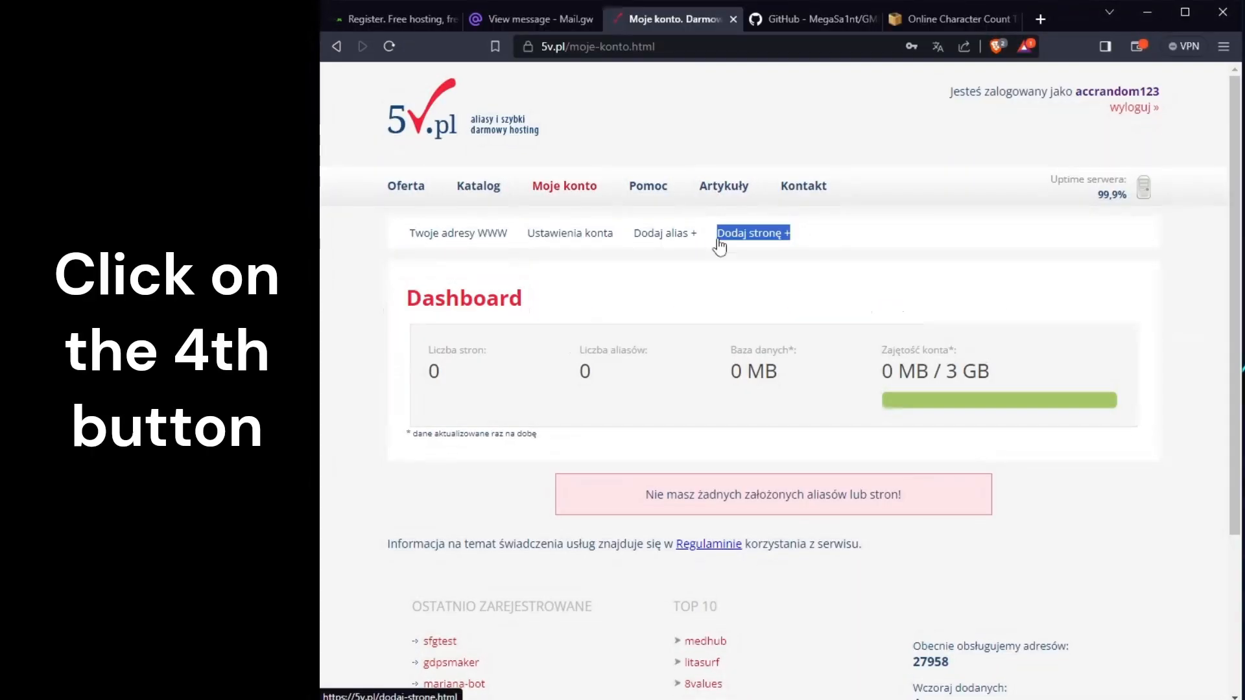
click(861, 226)
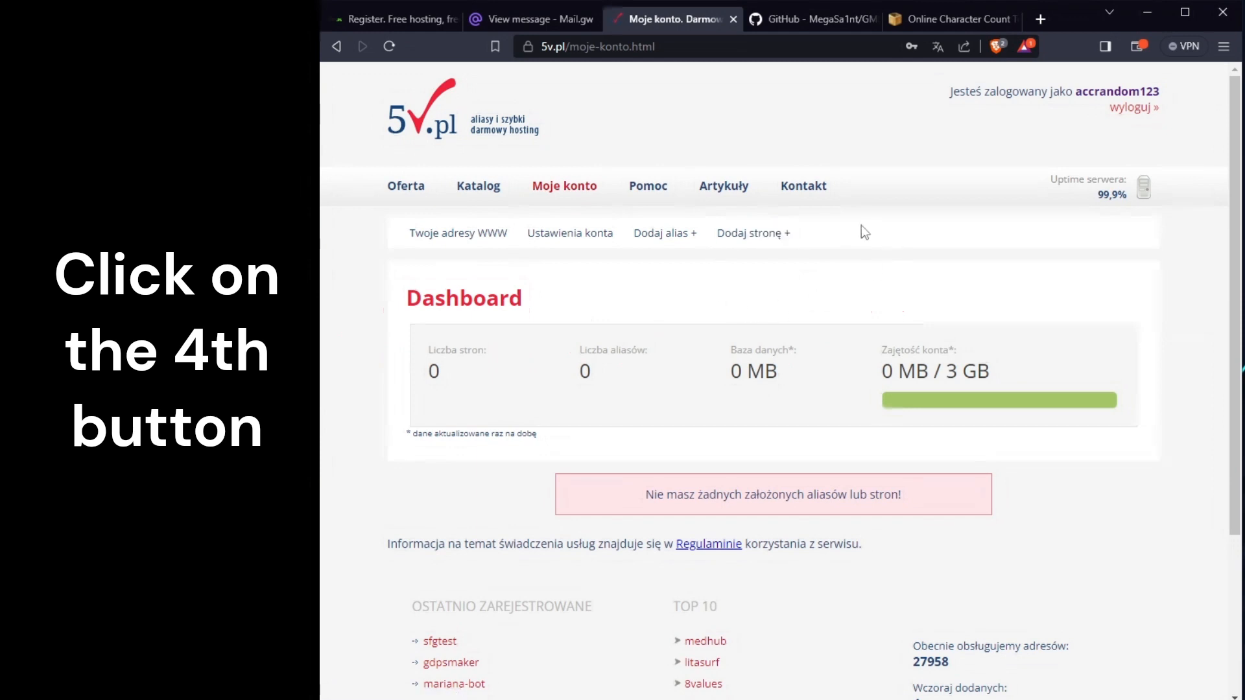
Reach the 'Dodaj stronę' form and view the planned address (26 characters) in the character counter.
click(757, 235)
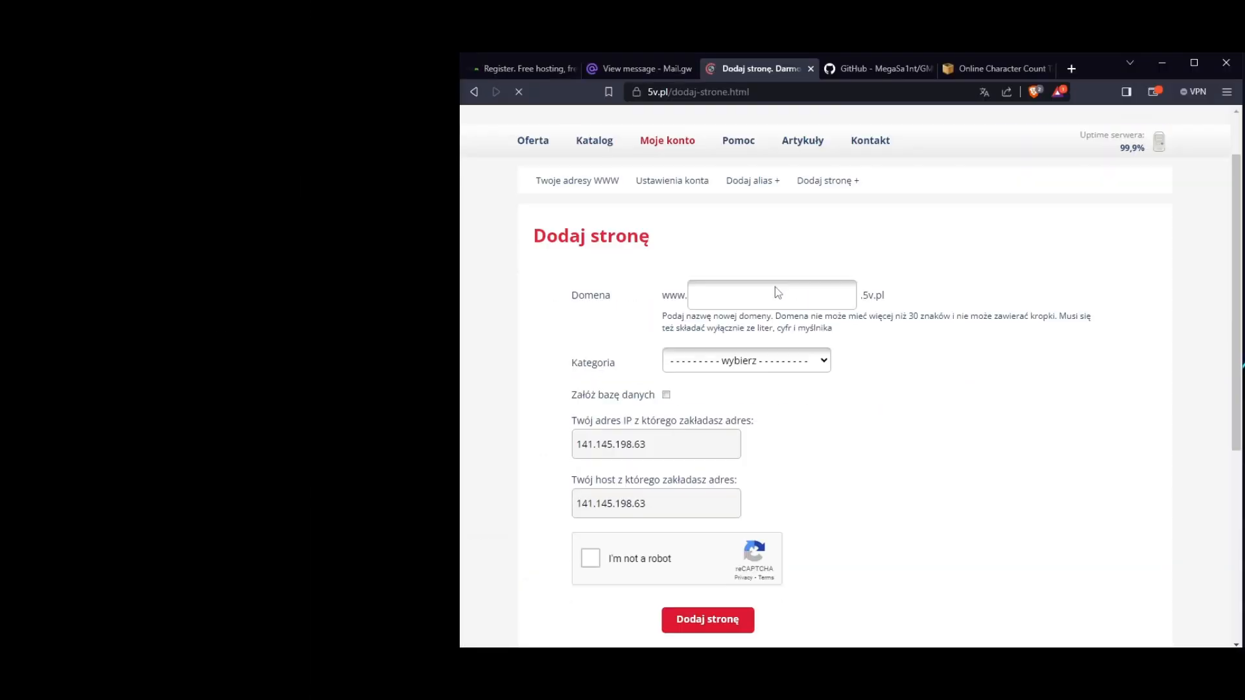
drag(893, 294, 657, 304)
click(787, 338)
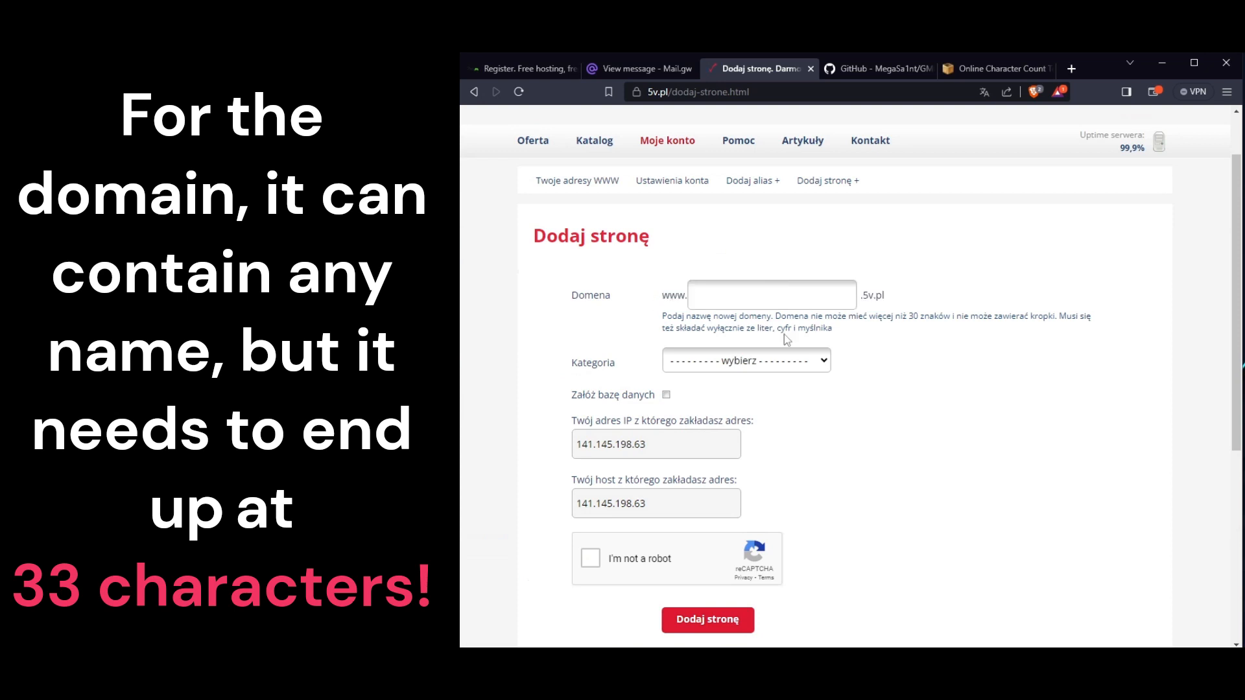
click(992, 68)
mouse_move(766, 522)
mouse_down()
mouse_move(920, 519)
mouse_move(771, 522)
mouse_up()
Change the URL's site name to dimisaiogdps and pad it with slashes to 33 characters.
key(BackSpace)
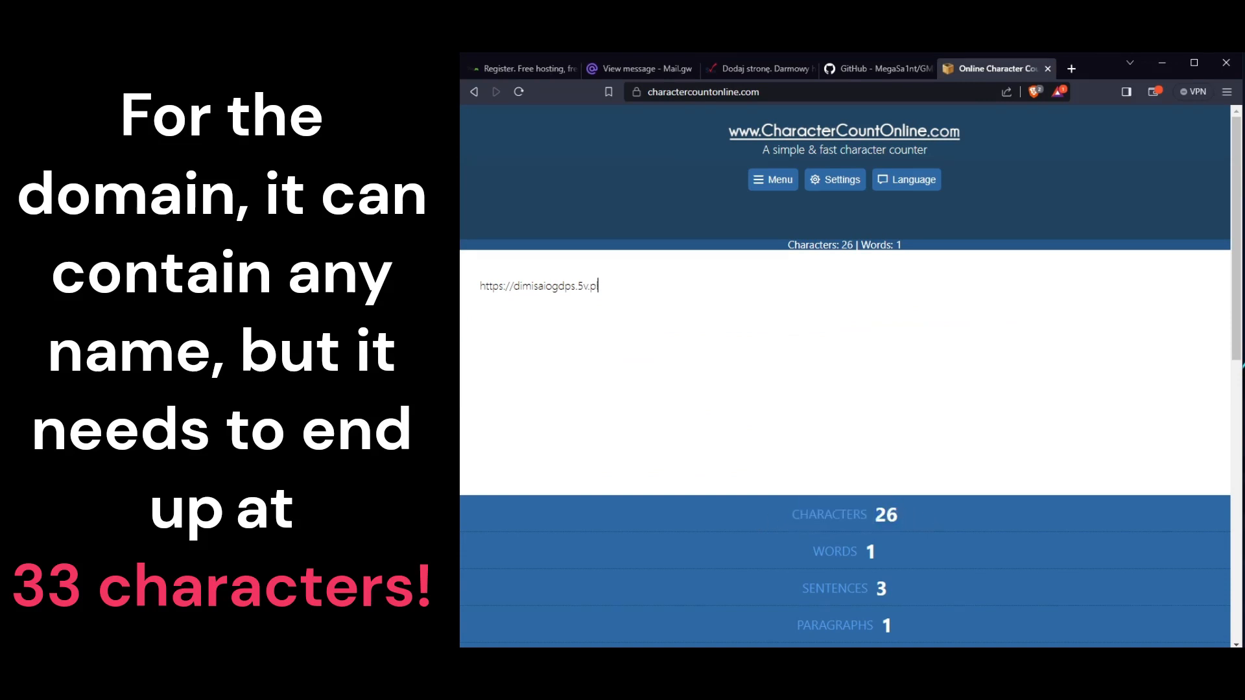
drag(599, 286, 559, 286)
double_click(559, 286)
key(ctrl+c)
text(yourg)
double_click(552, 286)
text(di)
text(////)
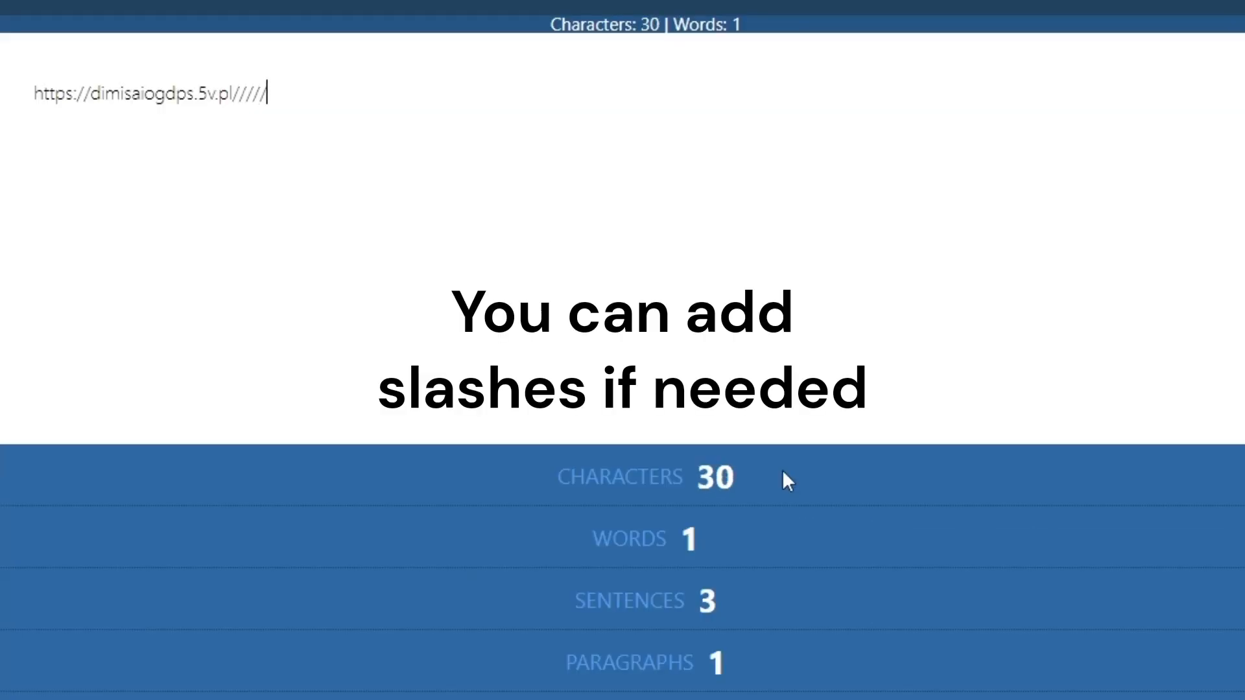
text(///)
double_click(715, 477)
click(789, 477)
double_click(105, 93)
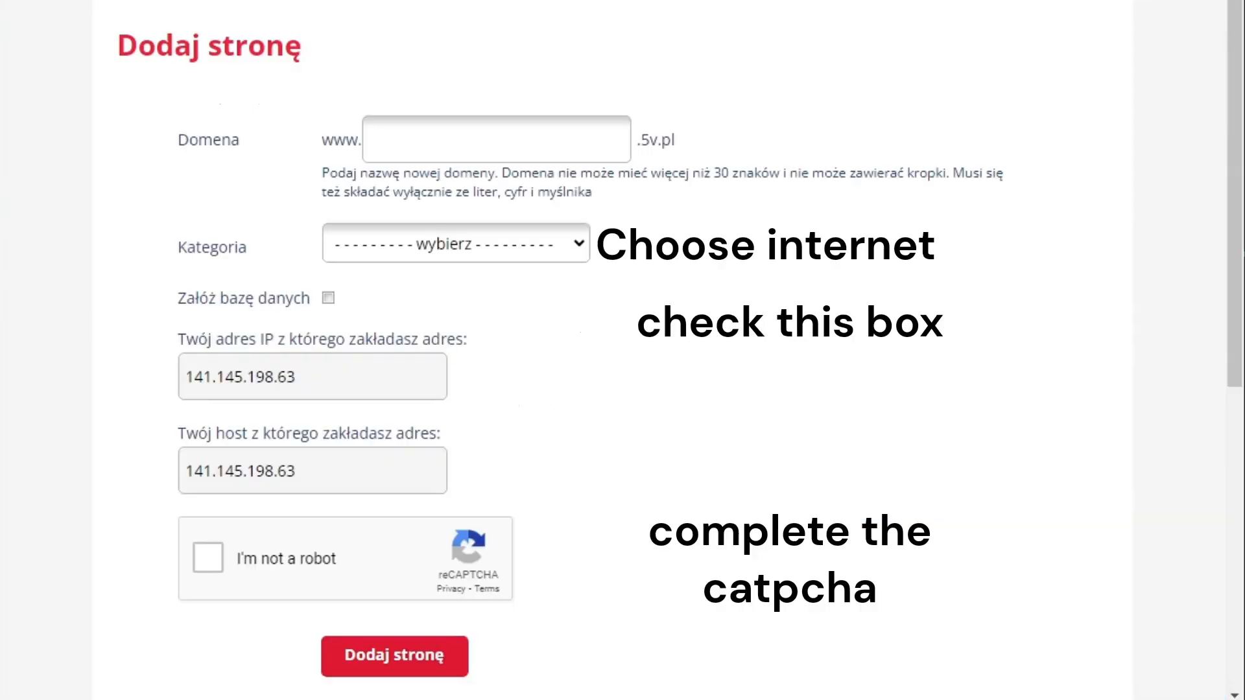
Submit site dimisaiogdps with category Internet and 'Załóż bazę danych' ticked, passing reCAPTCHA.
key(ctrl+v)
click(454, 256)
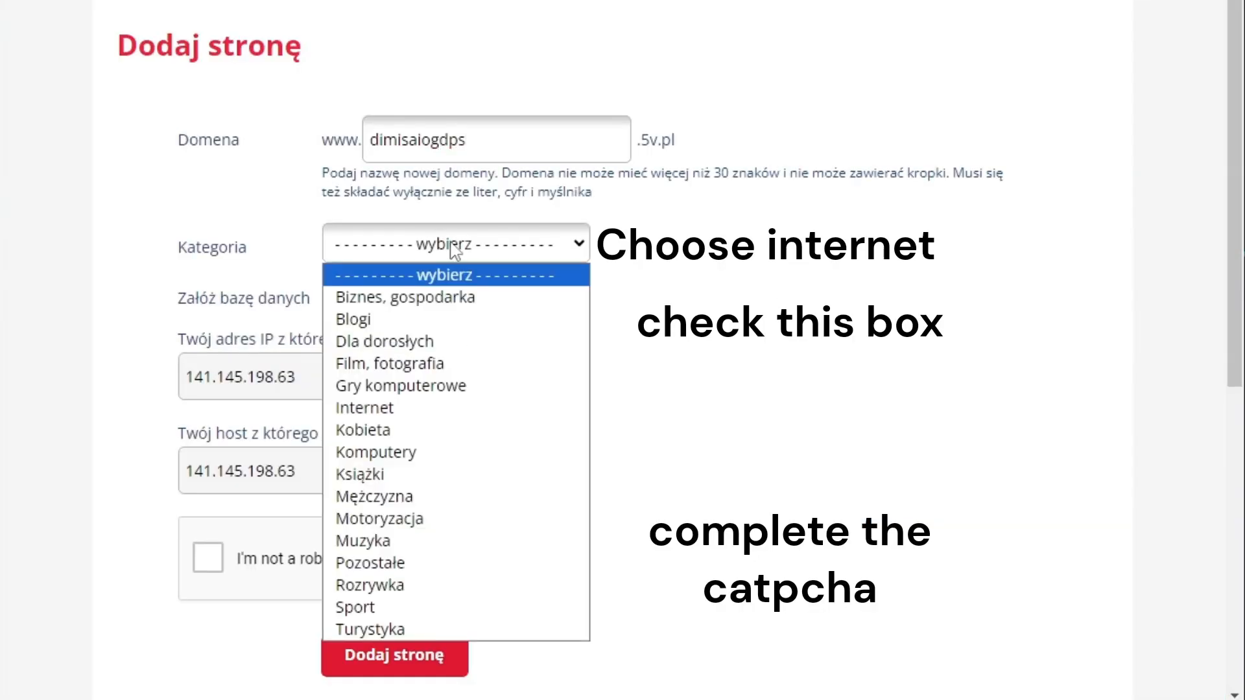
click(383, 409)
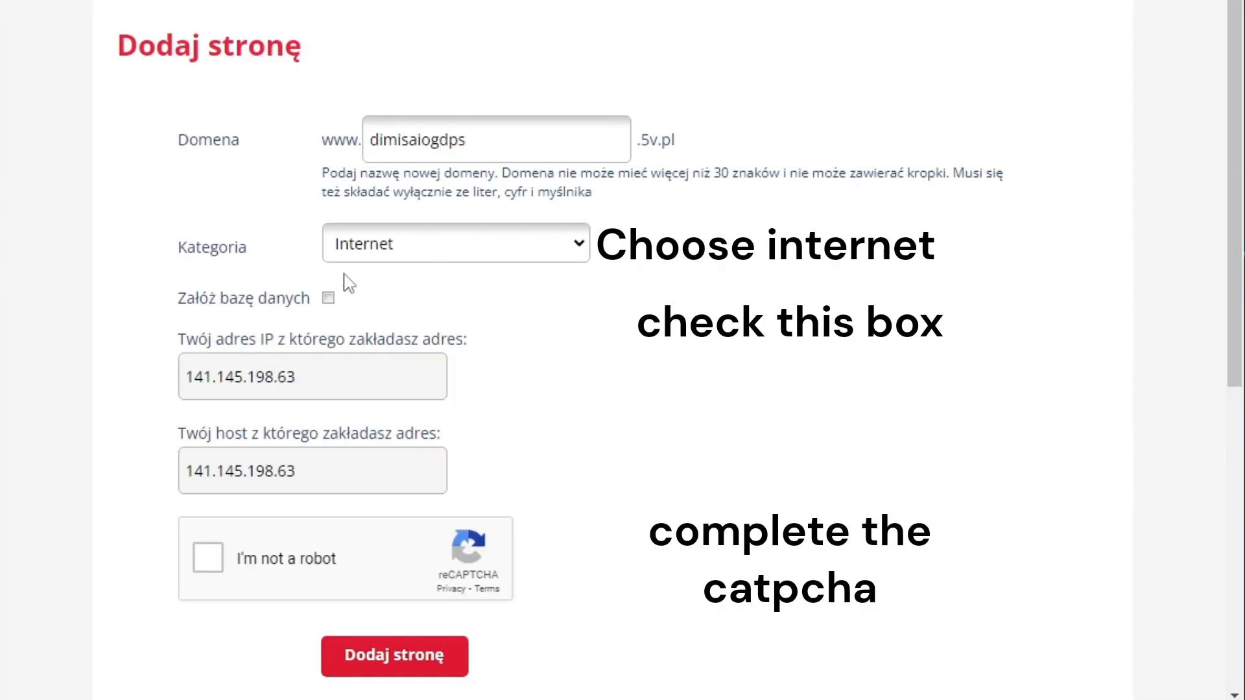
drag(426, 296, 458, 297)
click(168, 299)
click(458, 297)
scroll(439, 309, down, 3)
click(240, 340)
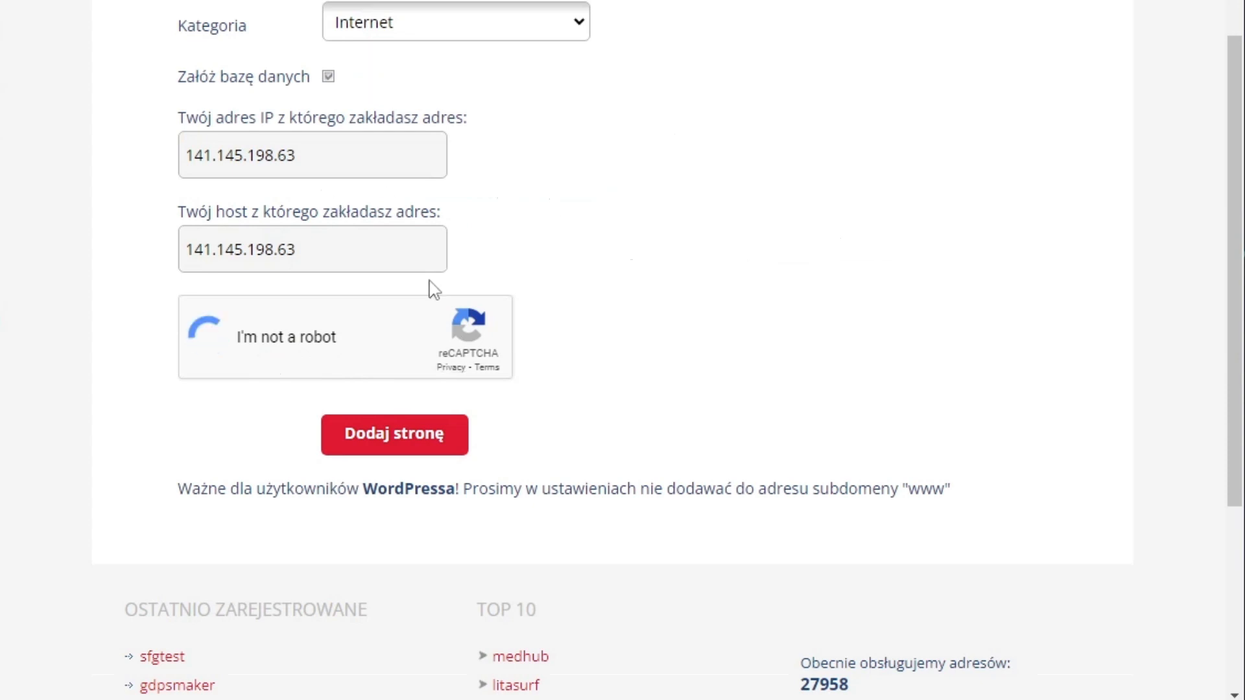
click(408, 441)
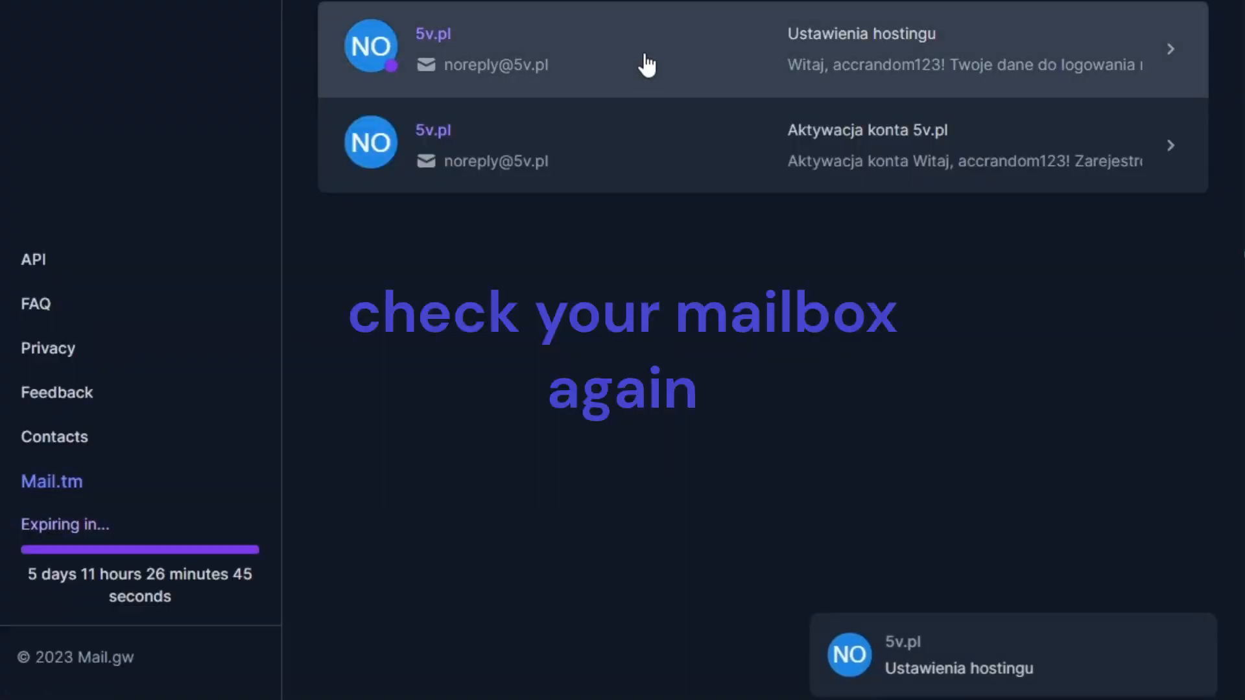
From the 'Ustawienia hostingu' email, open the sql4.5v.pl link and copy the database name.
click(714, 64)
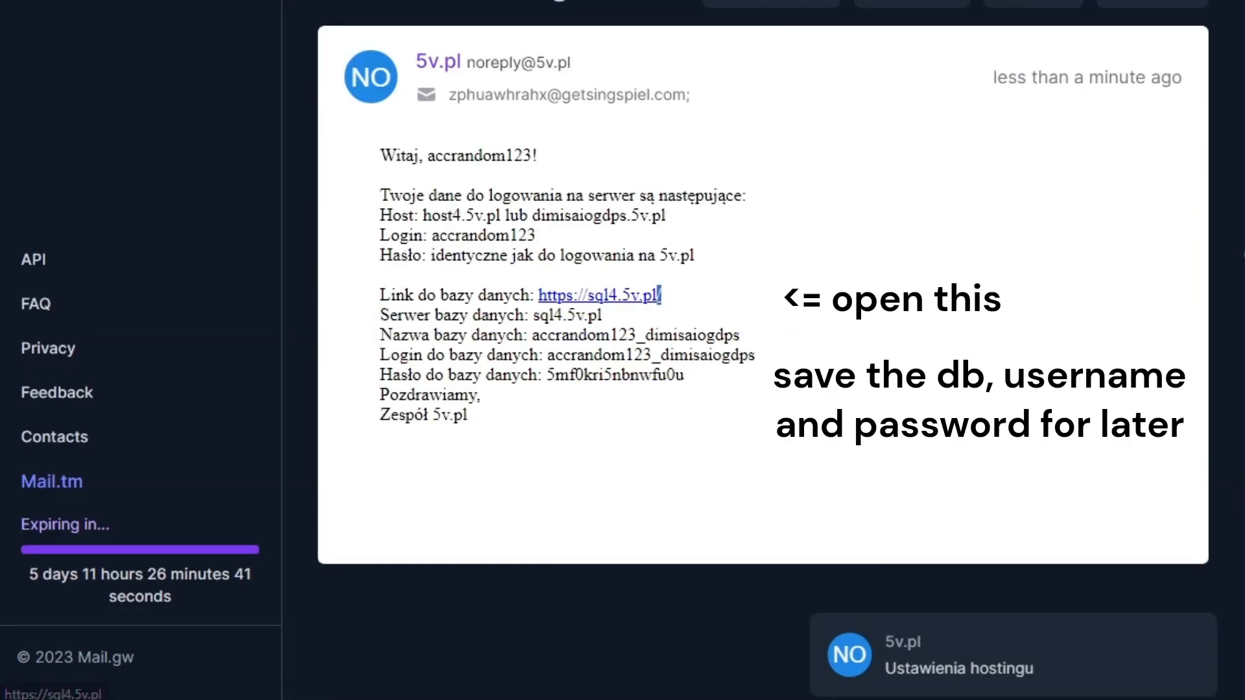
click(658, 295)
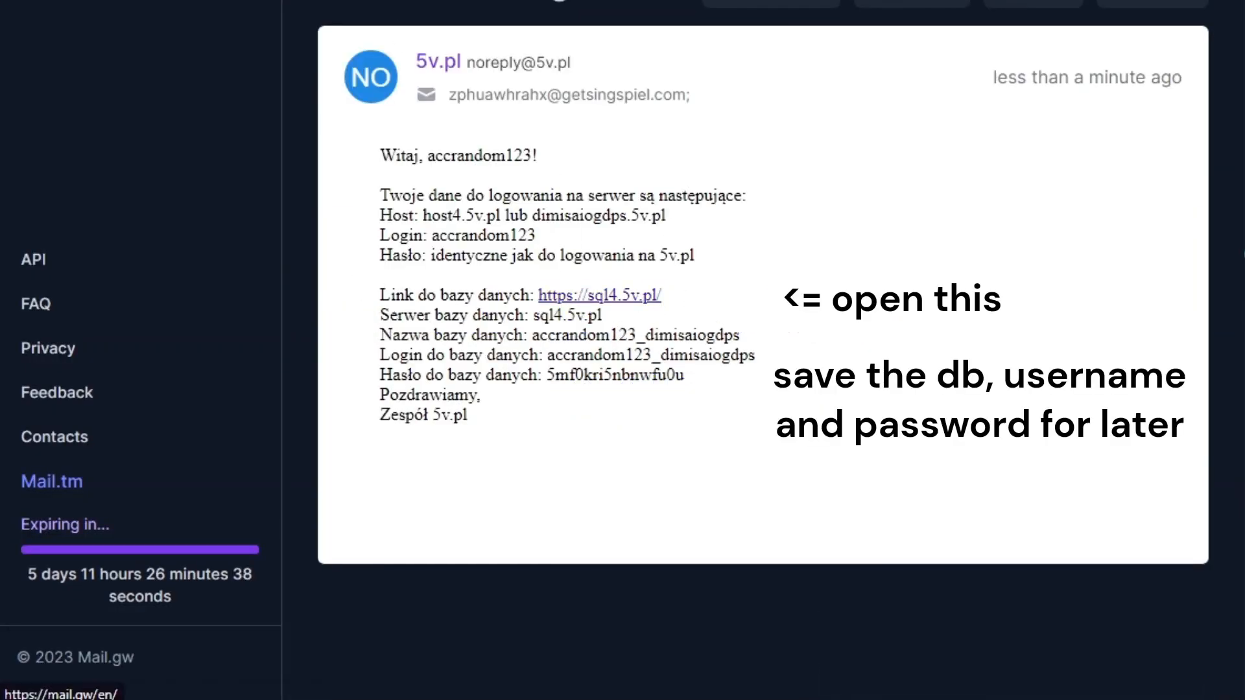
double_click(635, 335)
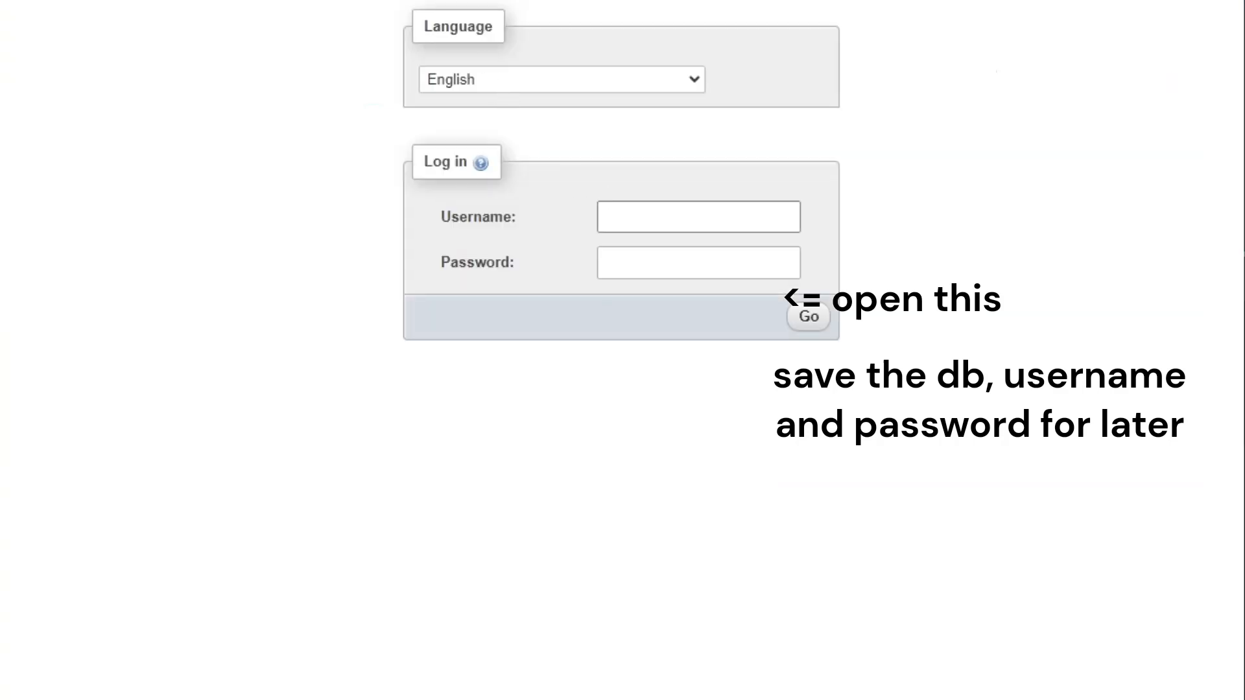
Sign into phpMyAdmin with the emailed database name and password, then open the empty database.
key(ctrl+v)
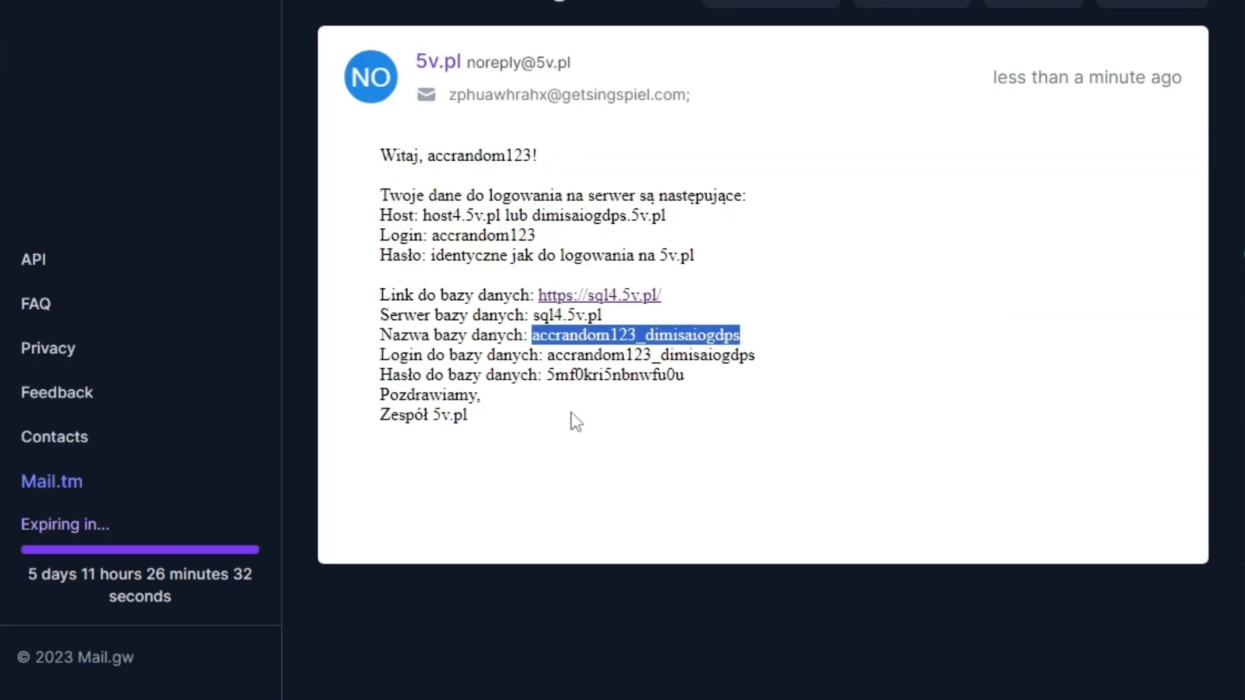
drag(592, 375, 596, 375)
triple_click(610, 375)
click(610, 374)
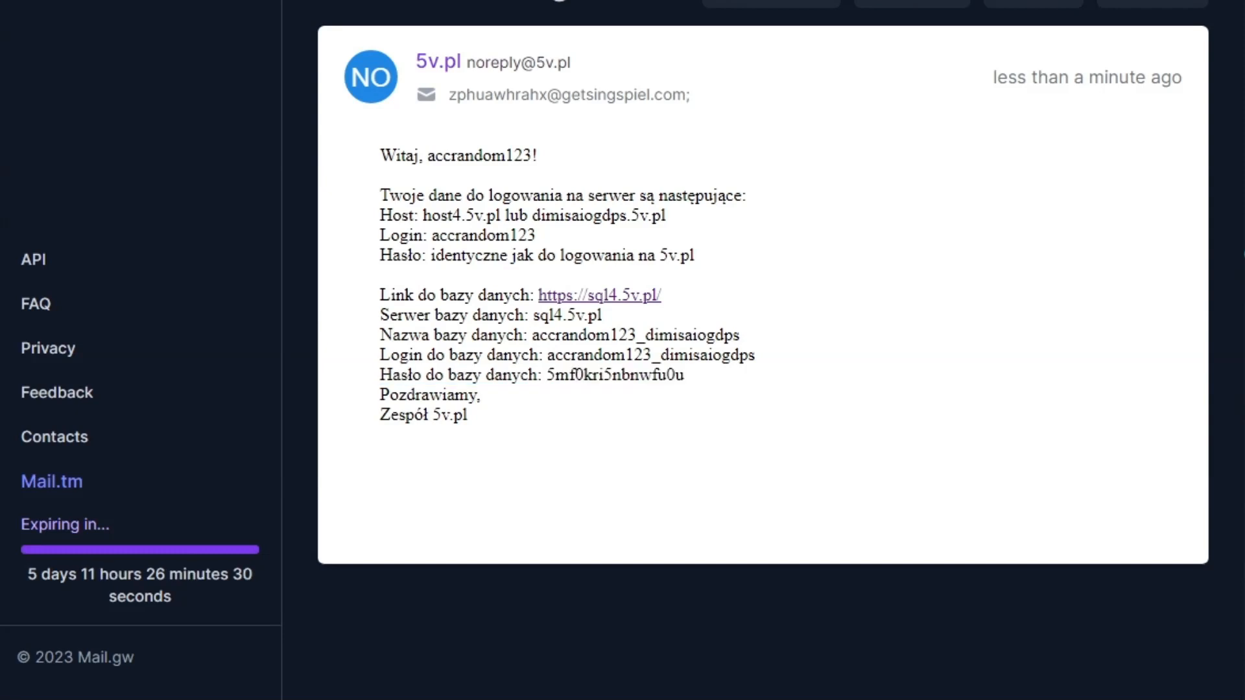
triple_click(610, 375)
click(707, 381)
double_click(635, 375)
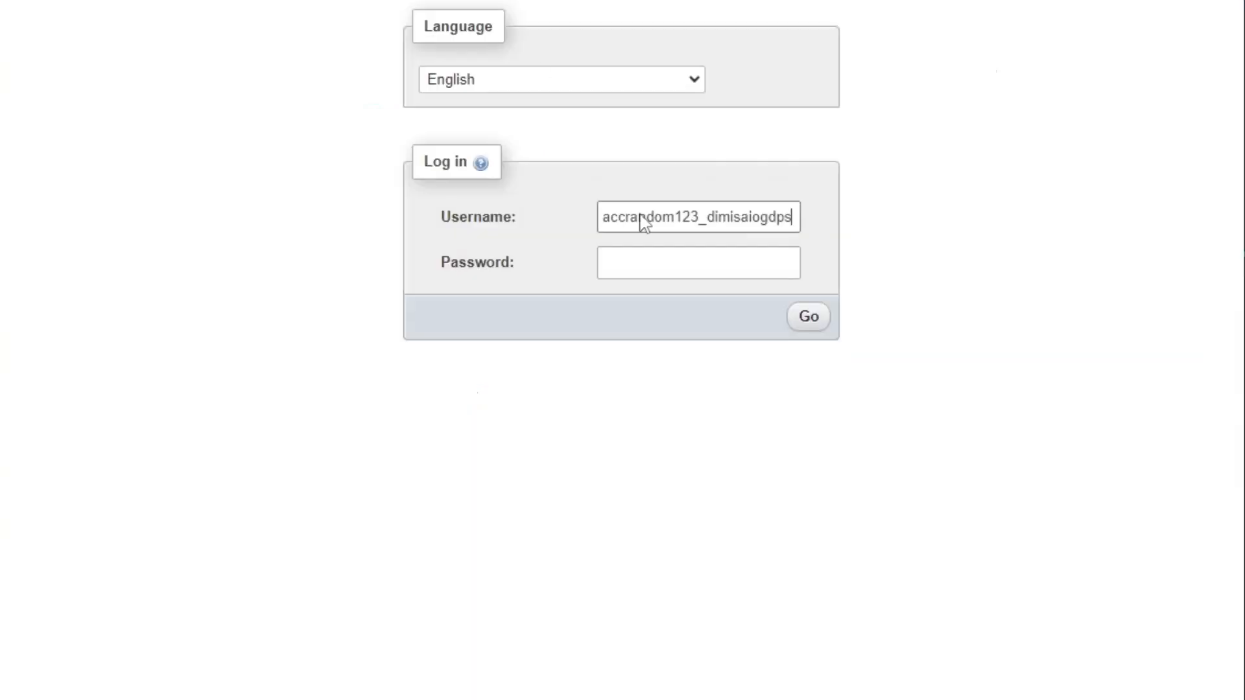
key(Tab)
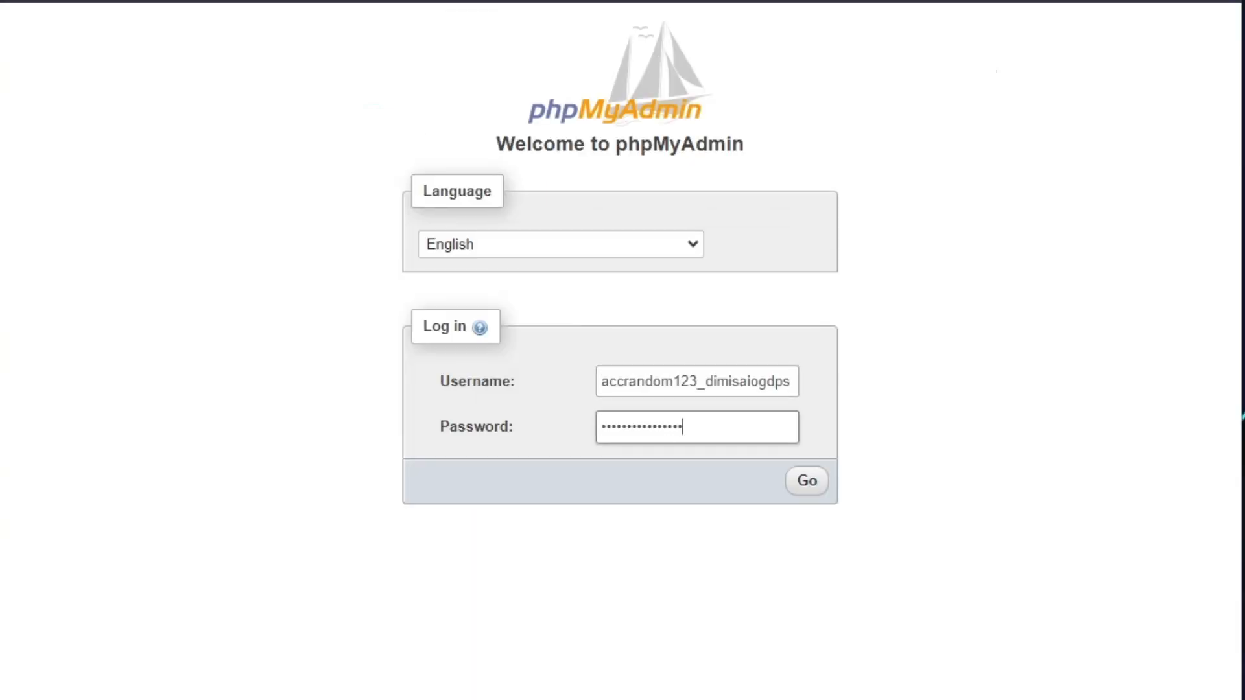
key(Return)
click(96, 171)
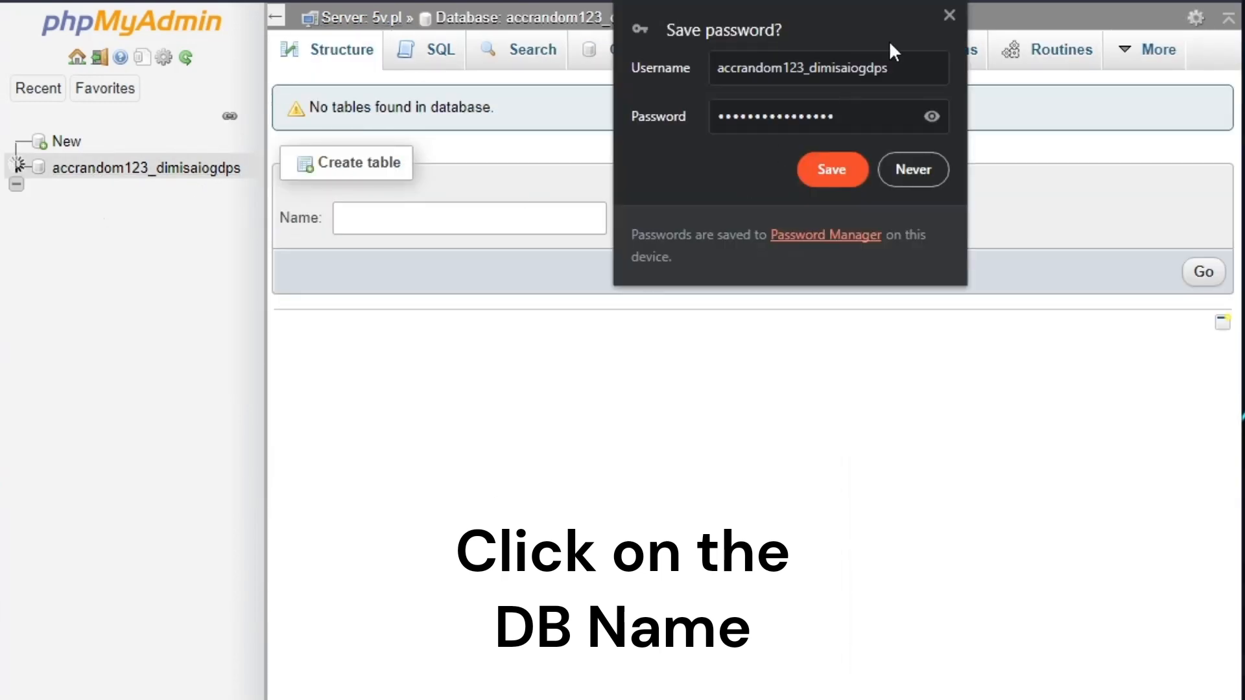
click(952, 13)
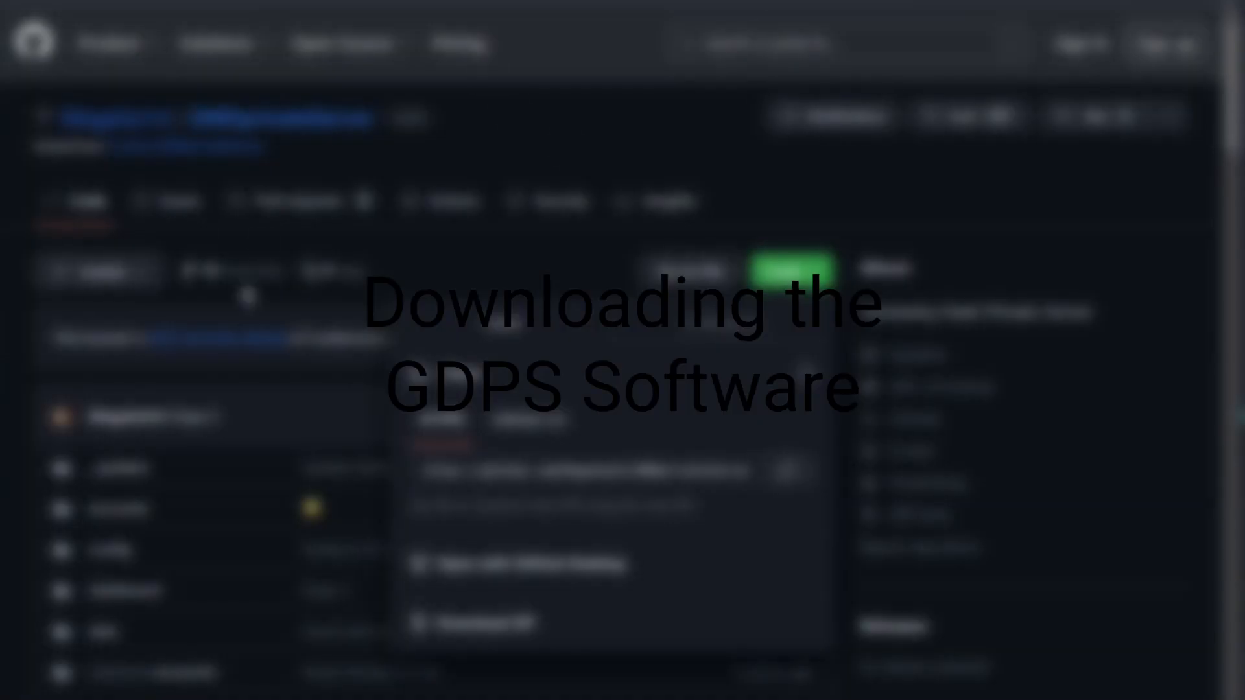
Download the GMDprivateServer repository from GitHub as a ZIP.
drag(26, 144, 17, 111)
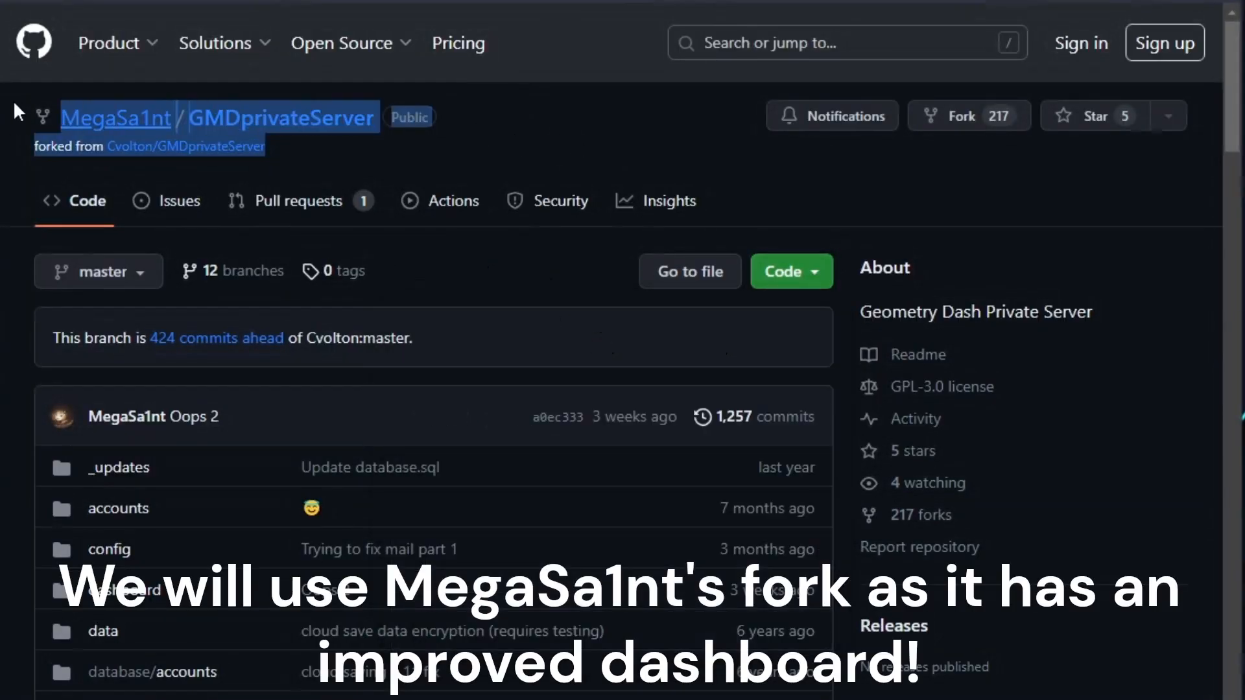
click(454, 163)
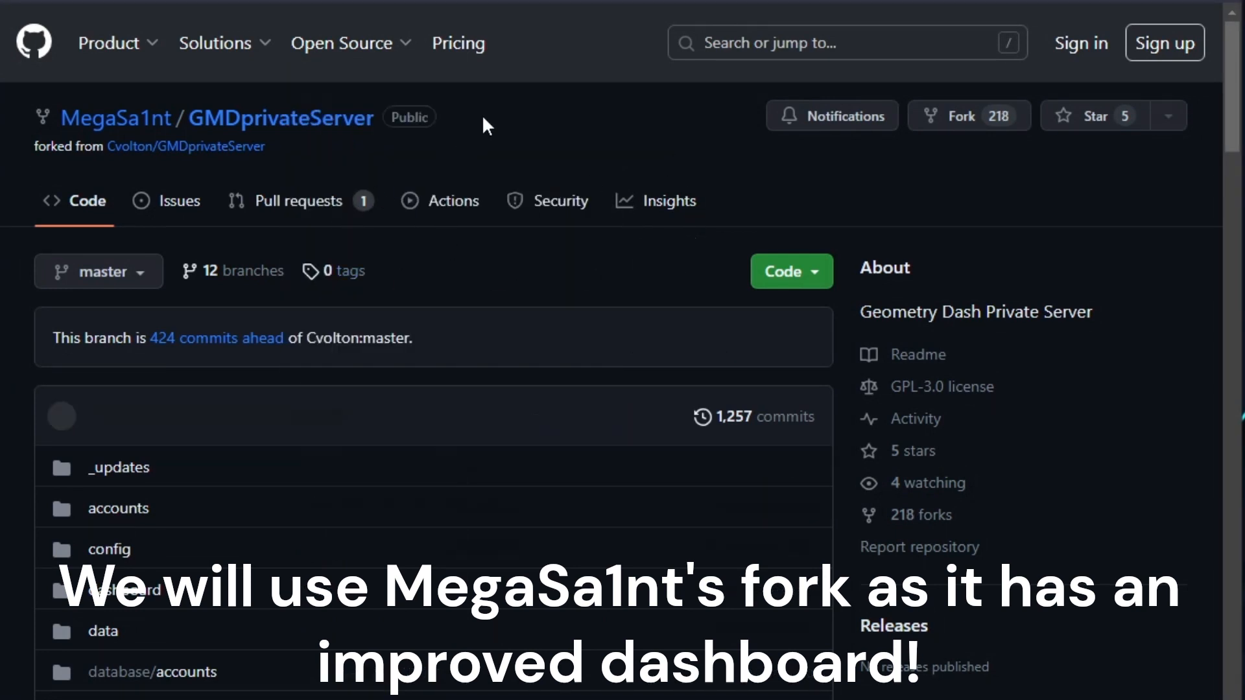
drag(82, 123, 618, 151)
click(618, 150)
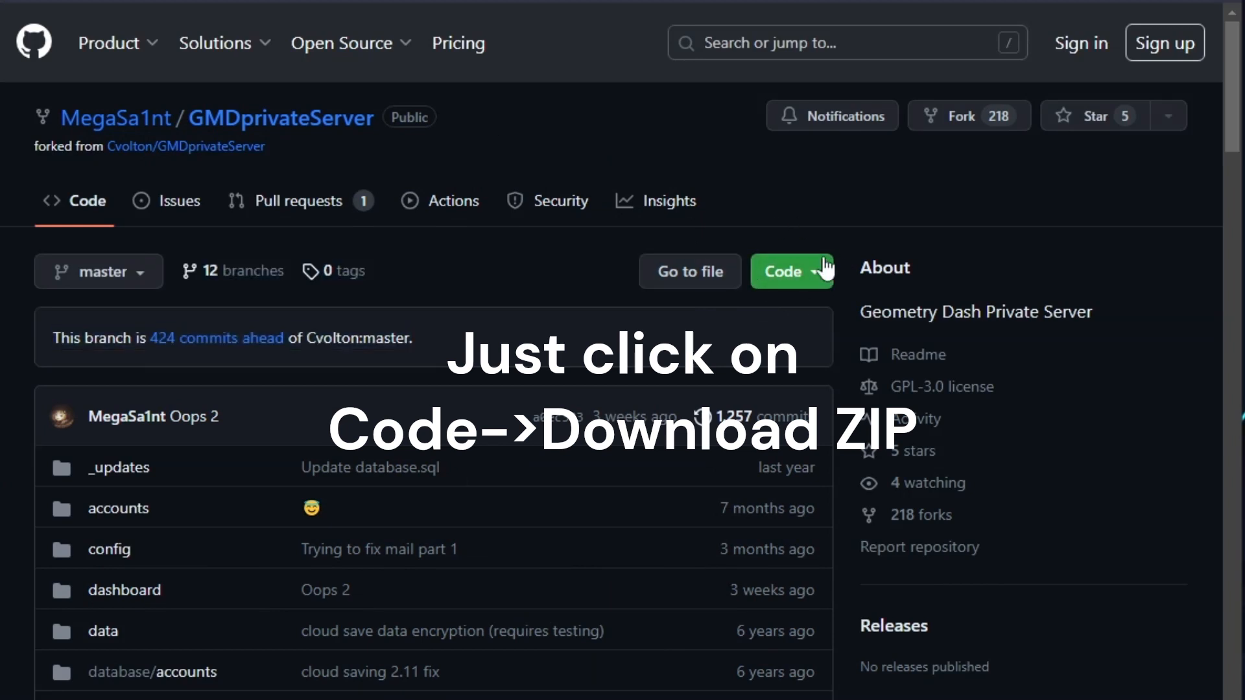
click(778, 271)
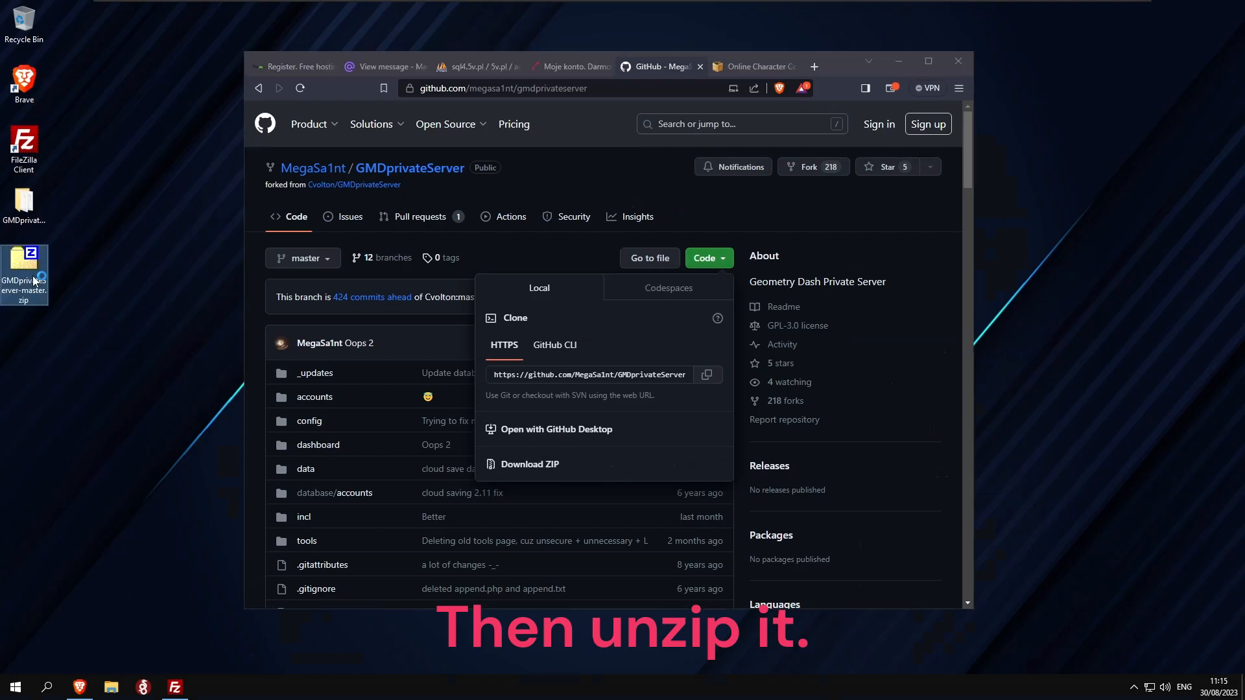
Extract the GMDprivateServer-master folder from the ZIP with 7-Zip and view its files.
double_click(33, 279)
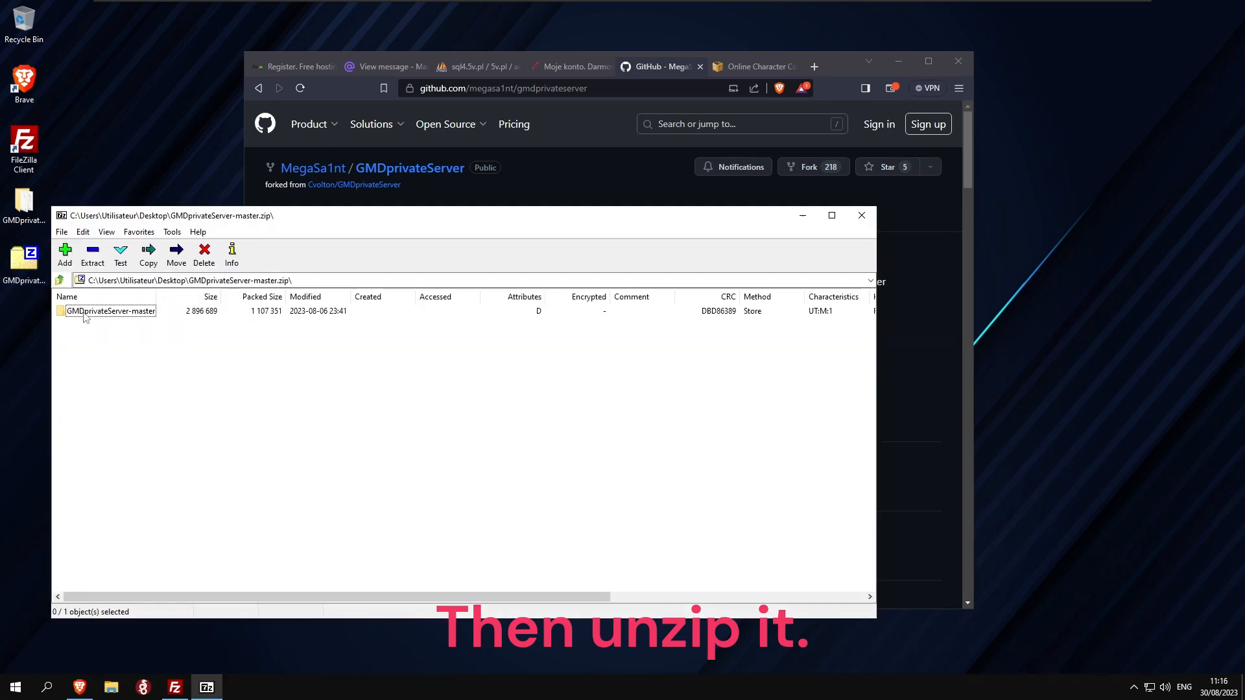
drag(84, 316, 123, 261)
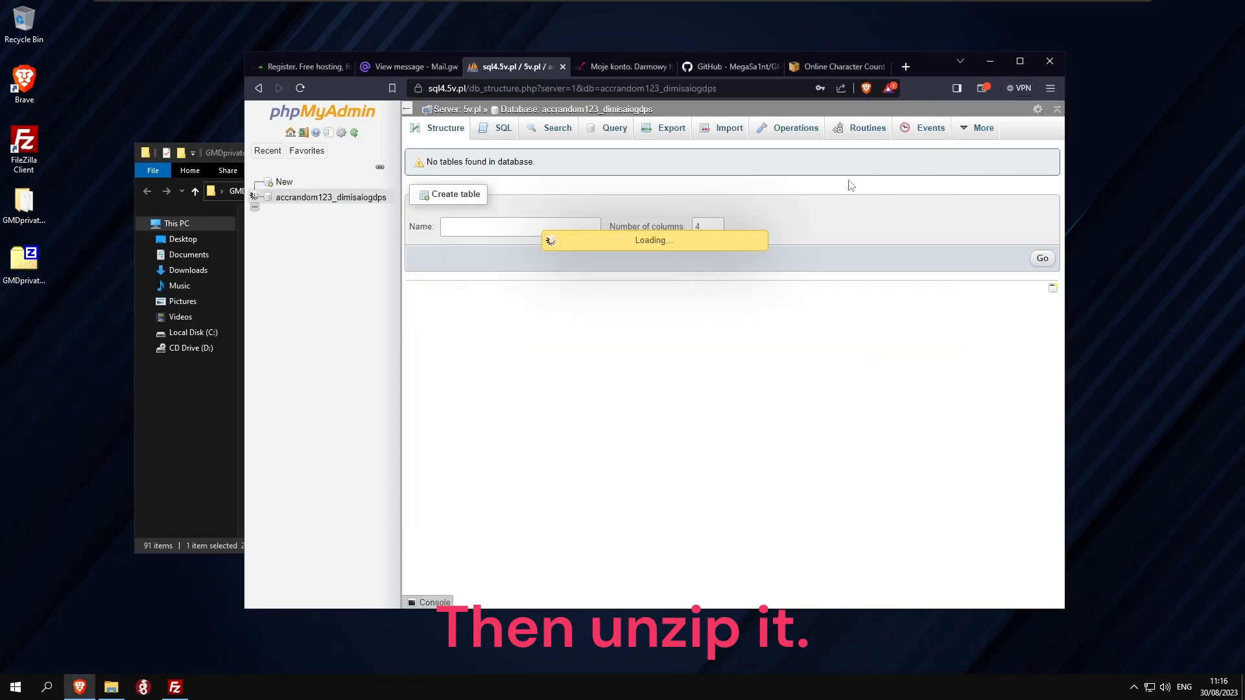
click(209, 460)
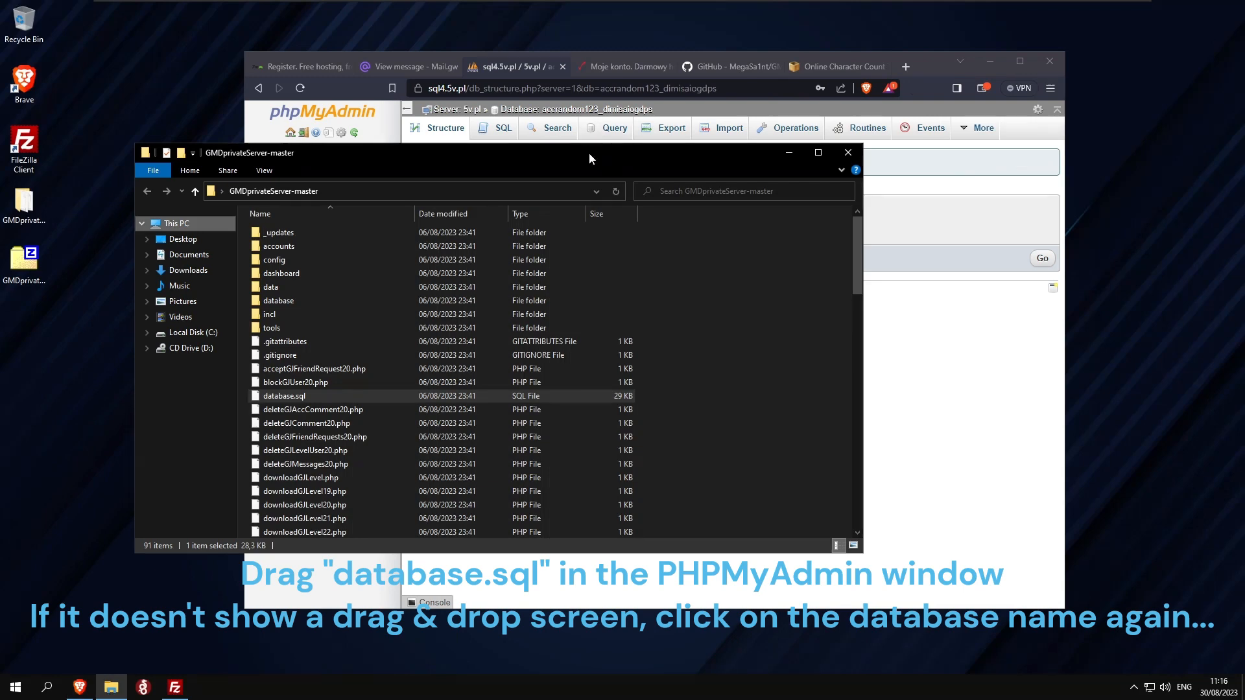
Import database.sql into the GDPS database and refresh to list tables like accounts and levels.
drag(589, 153, 528, 277)
drag(224, 513, 595, 203)
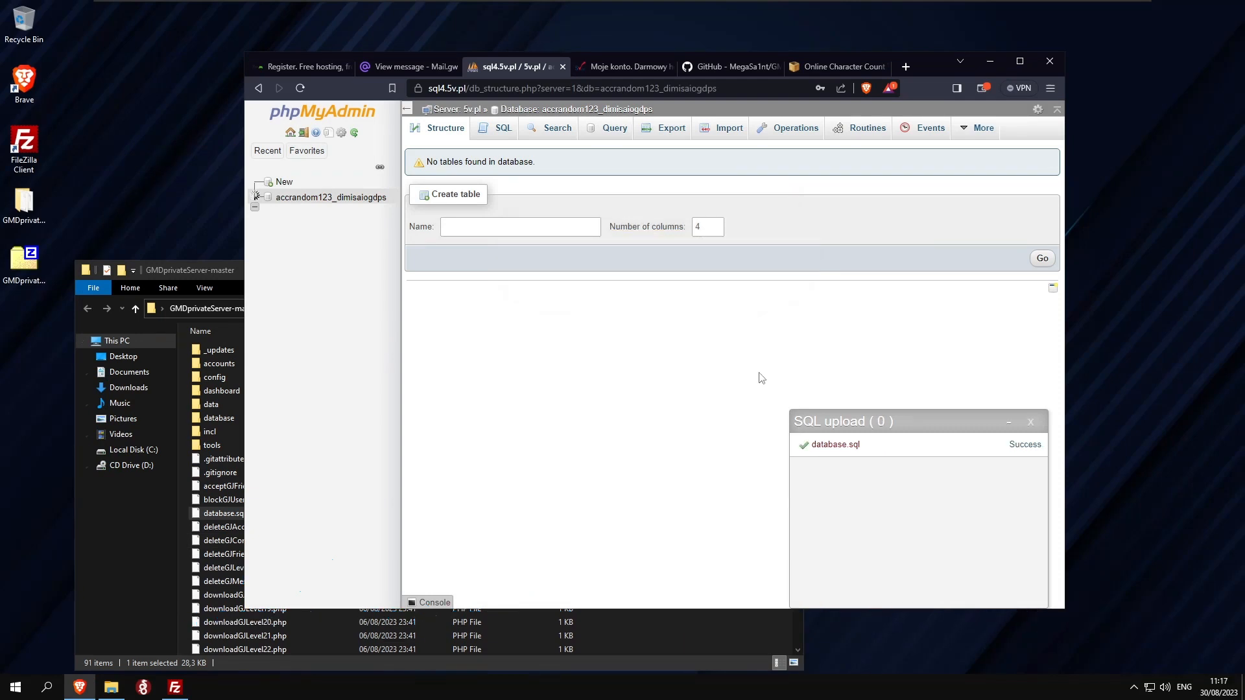
drag(788, 447, 966, 450)
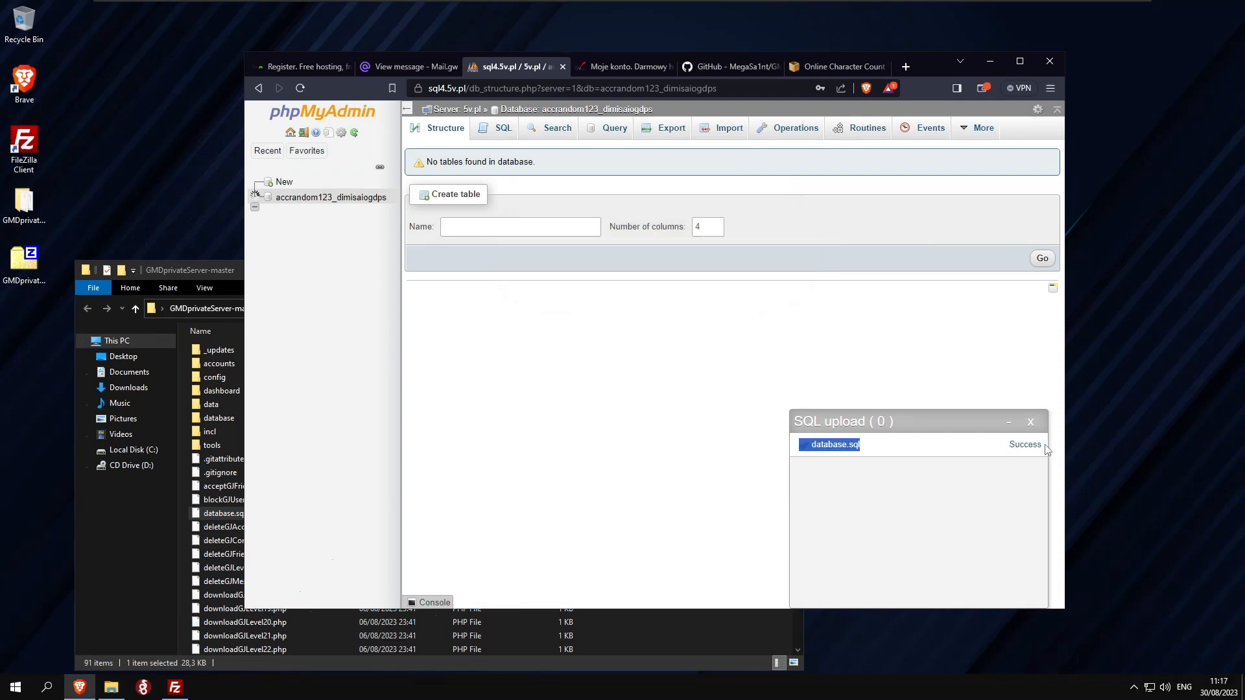
click(285, 201)
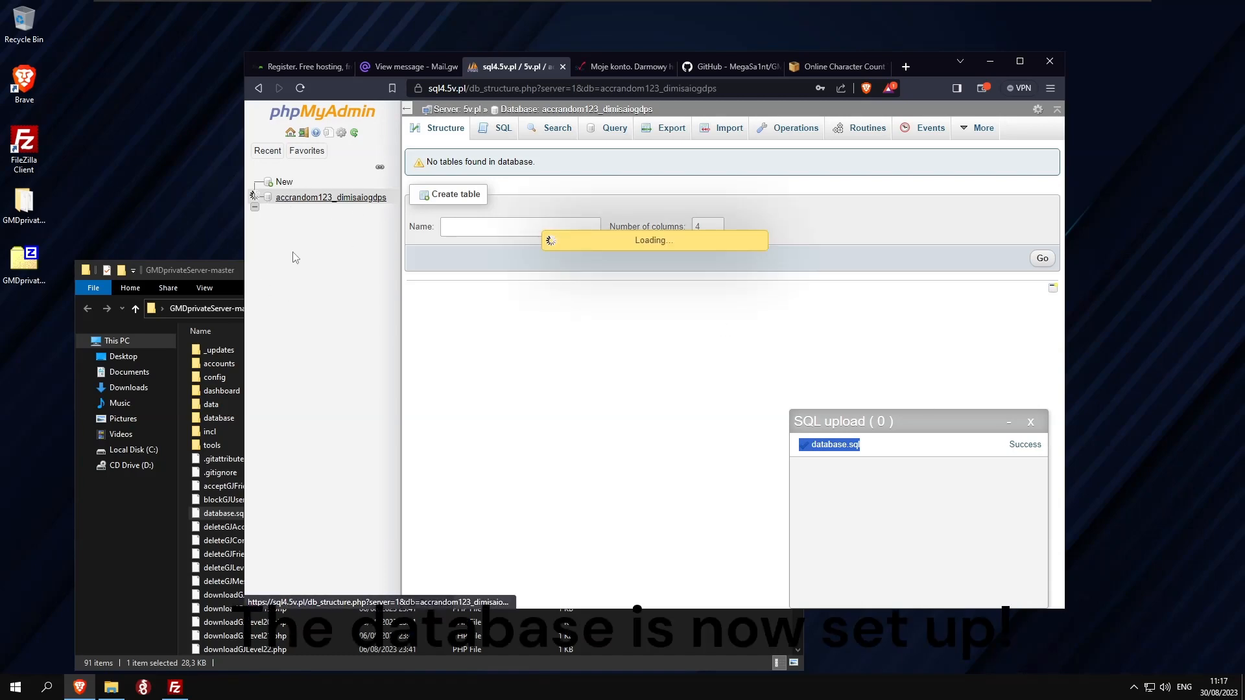
scroll(478, 228, down, 10)
scroll(441, 274, up, 10)
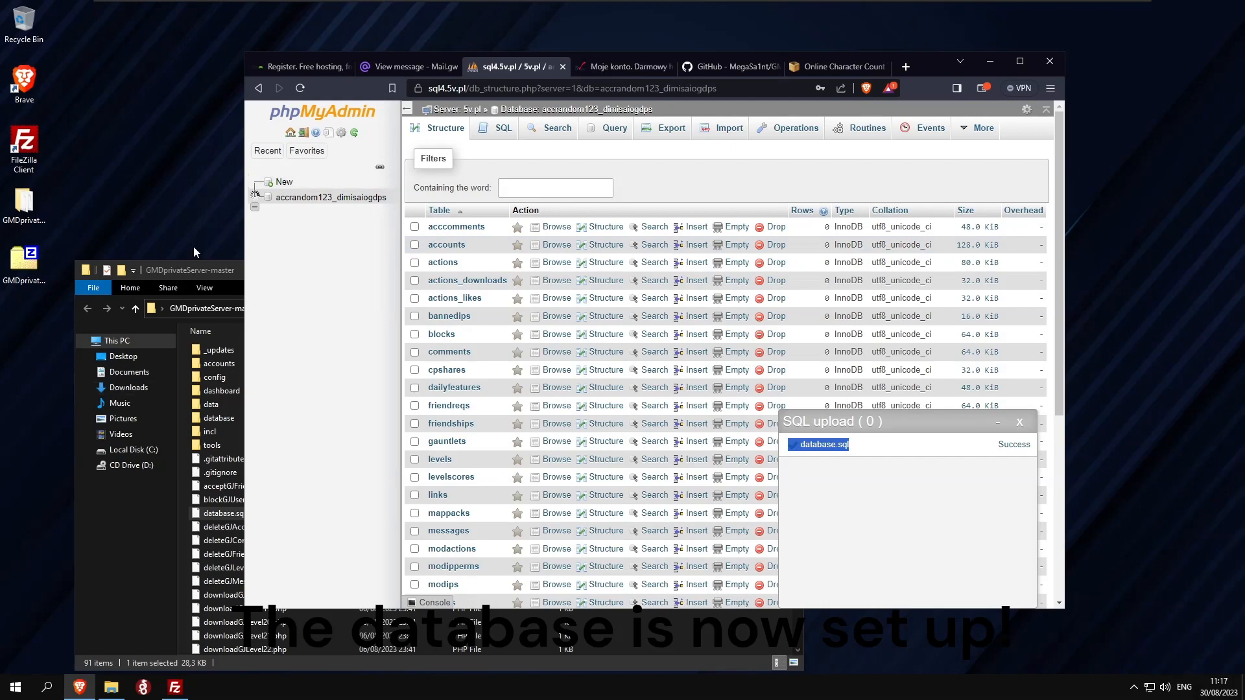
click(195, 279)
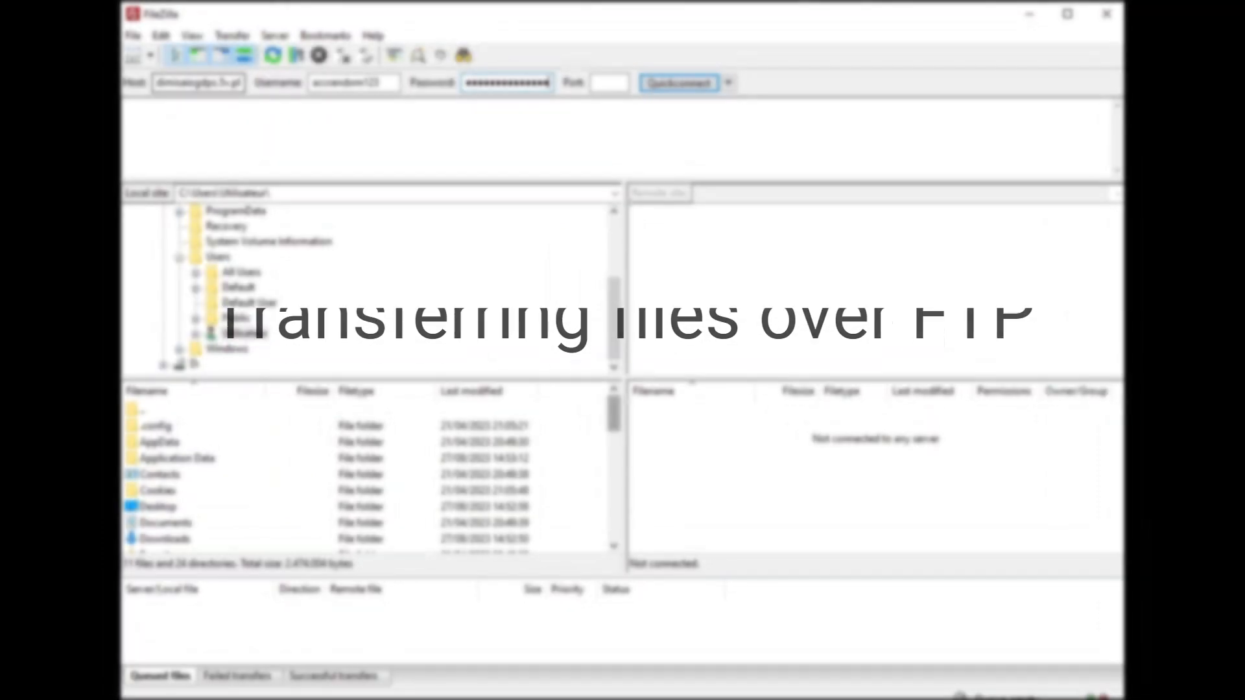
Connect FileZilla to dimisaiogdps.5v.pl over plain FTP and open the dimisaiogdps folder.
drag(157, 83, 242, 83)
double_click(377, 82)
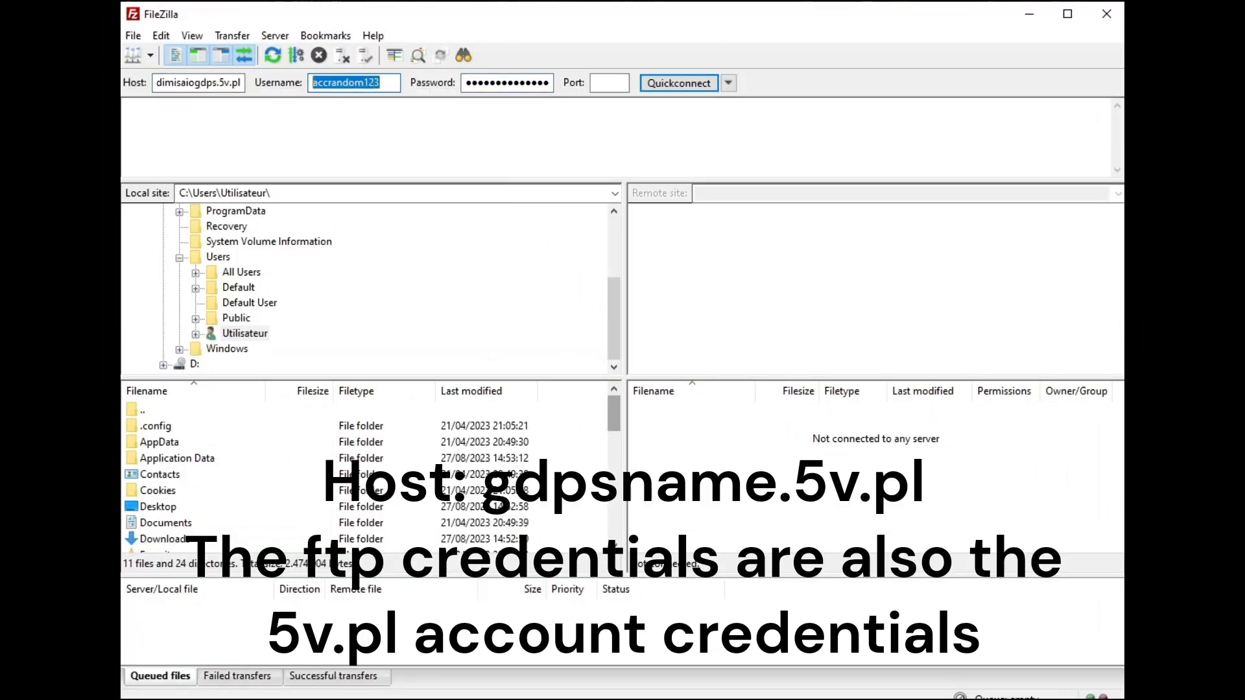
double_click(493, 82)
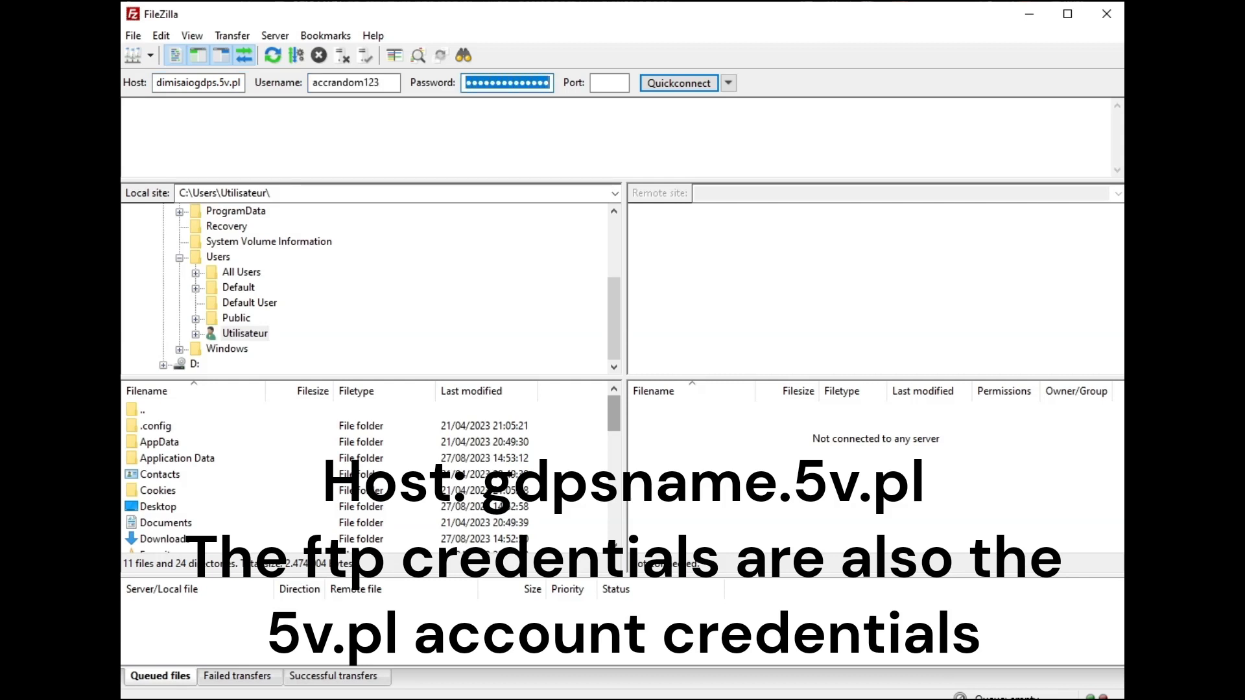
click(679, 88)
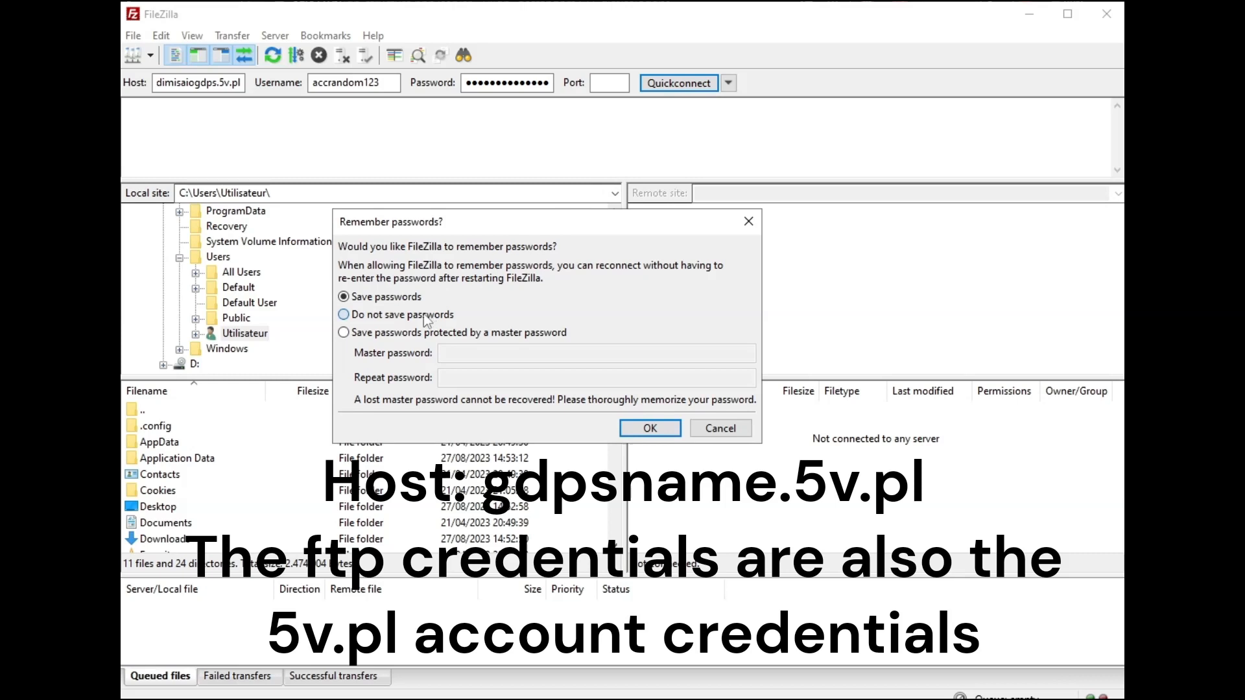
click(622, 428)
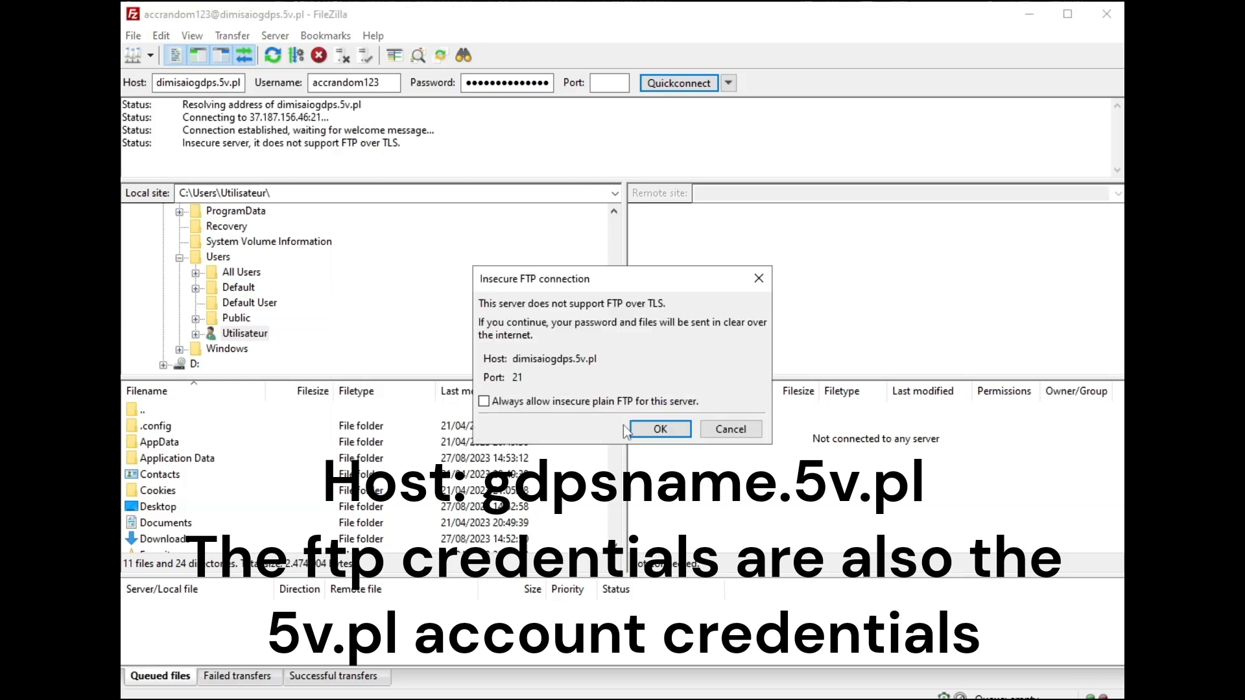
click(649, 403)
click(657, 429)
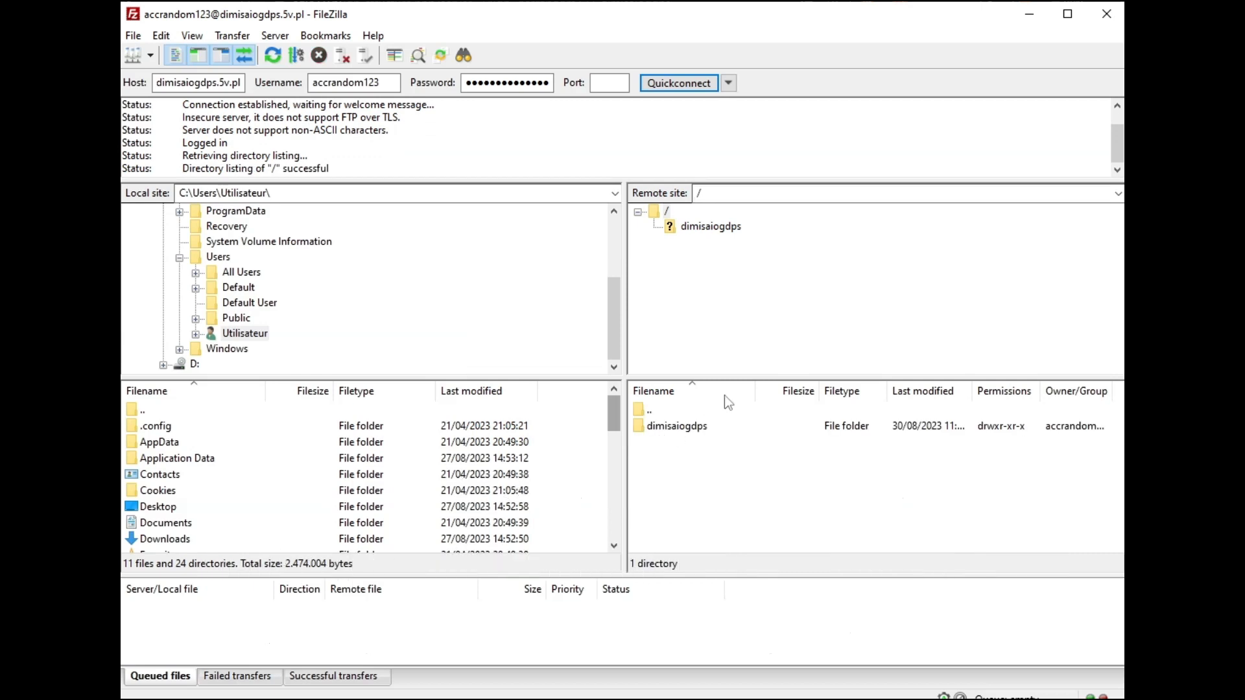
double_click(685, 432)
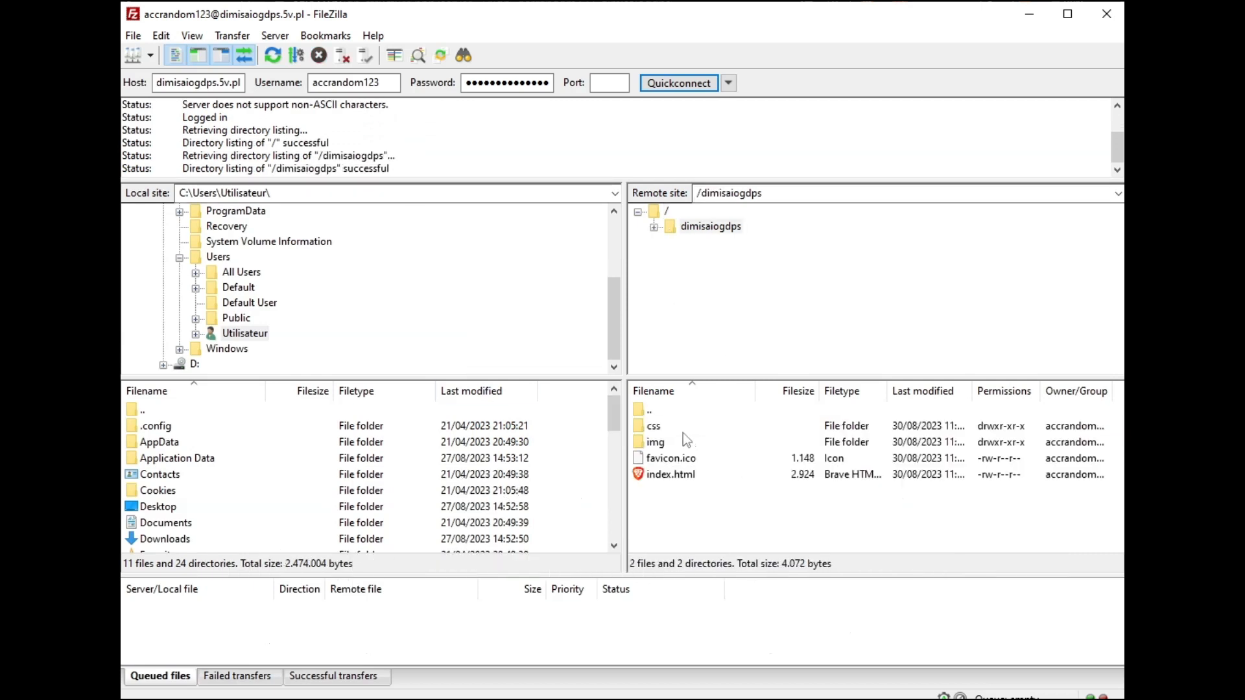
drag(683, 491, 649, 428)
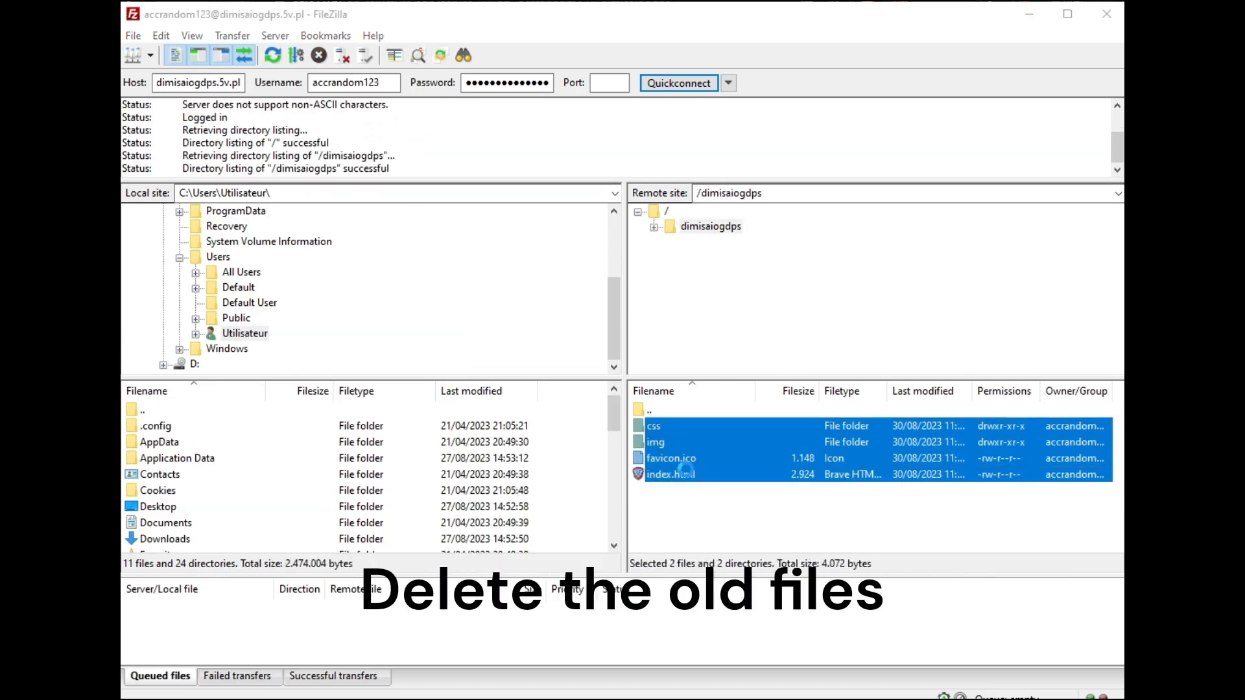
Delete the four old default files and upload all 91 GMDprivateServer-master files to dimisaiogdps.
key(Delete)
key(Return)
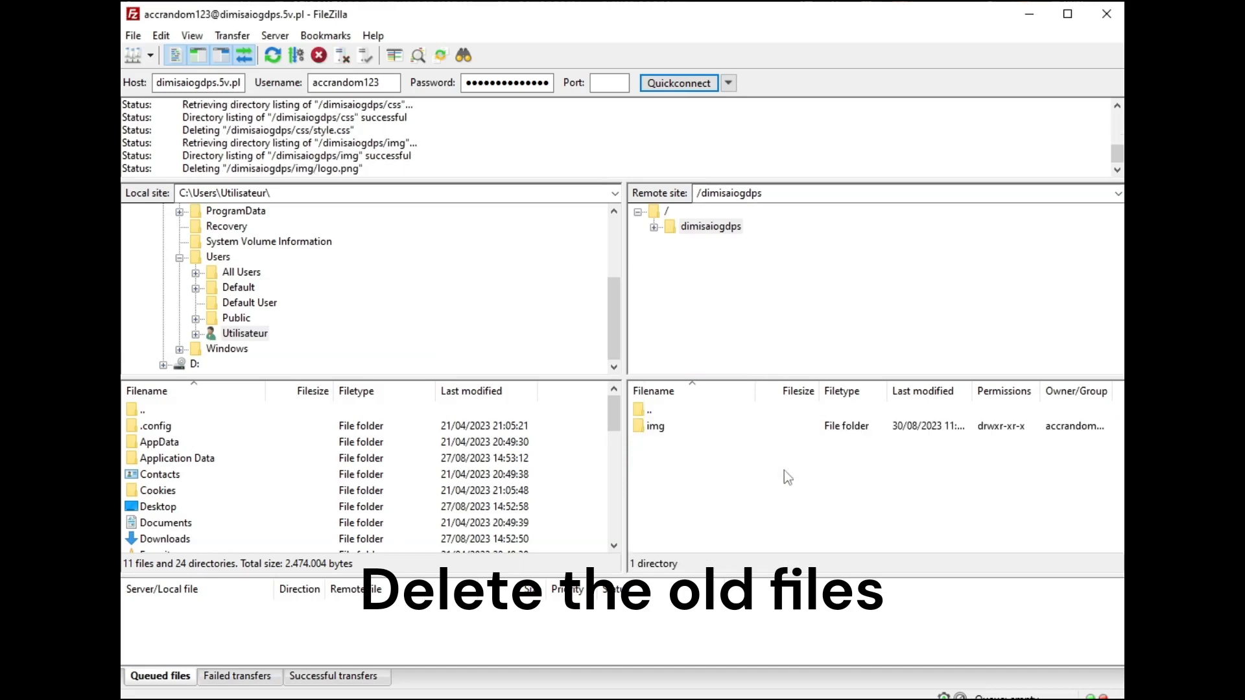
click(110, 687)
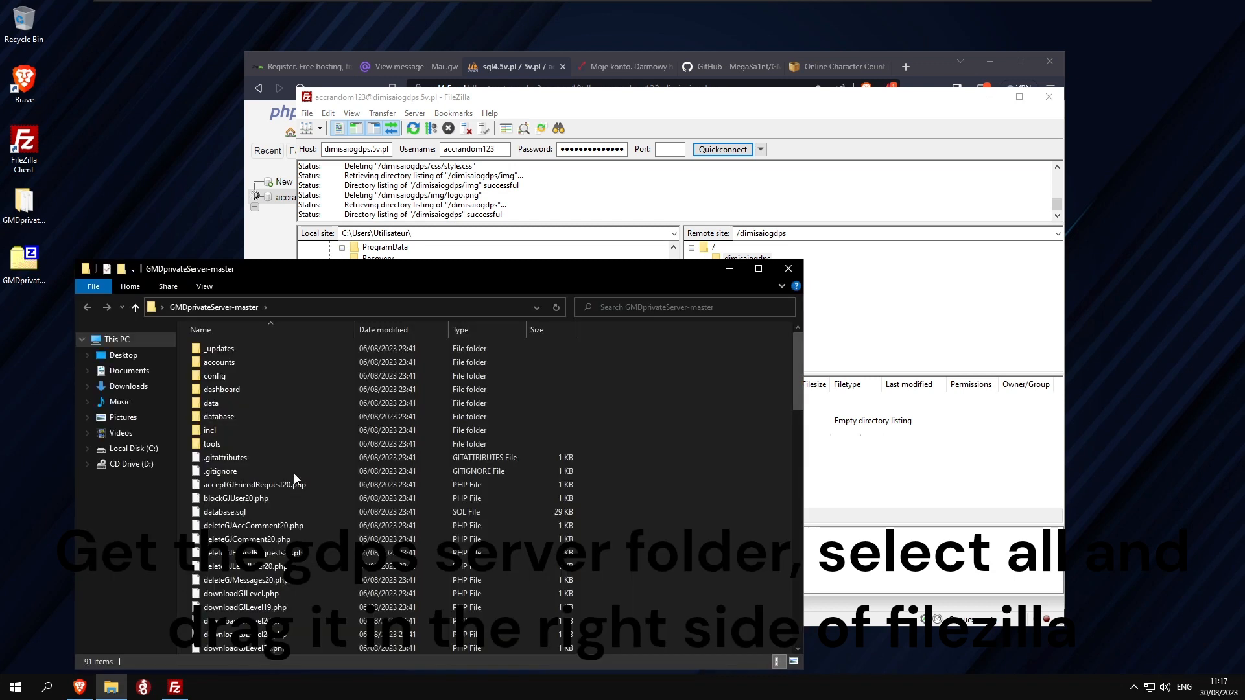
scroll(356, 428, down, 5)
click(356, 428)
key(ctrl+a)
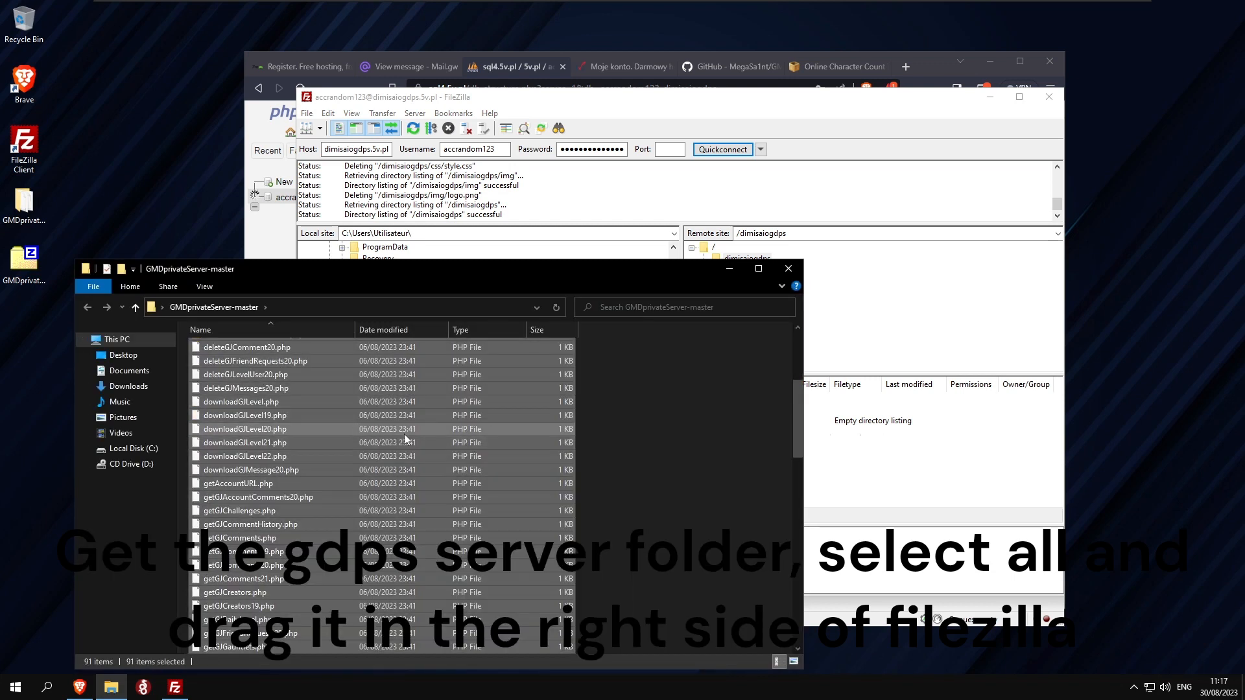
drag(408, 415, 875, 430)
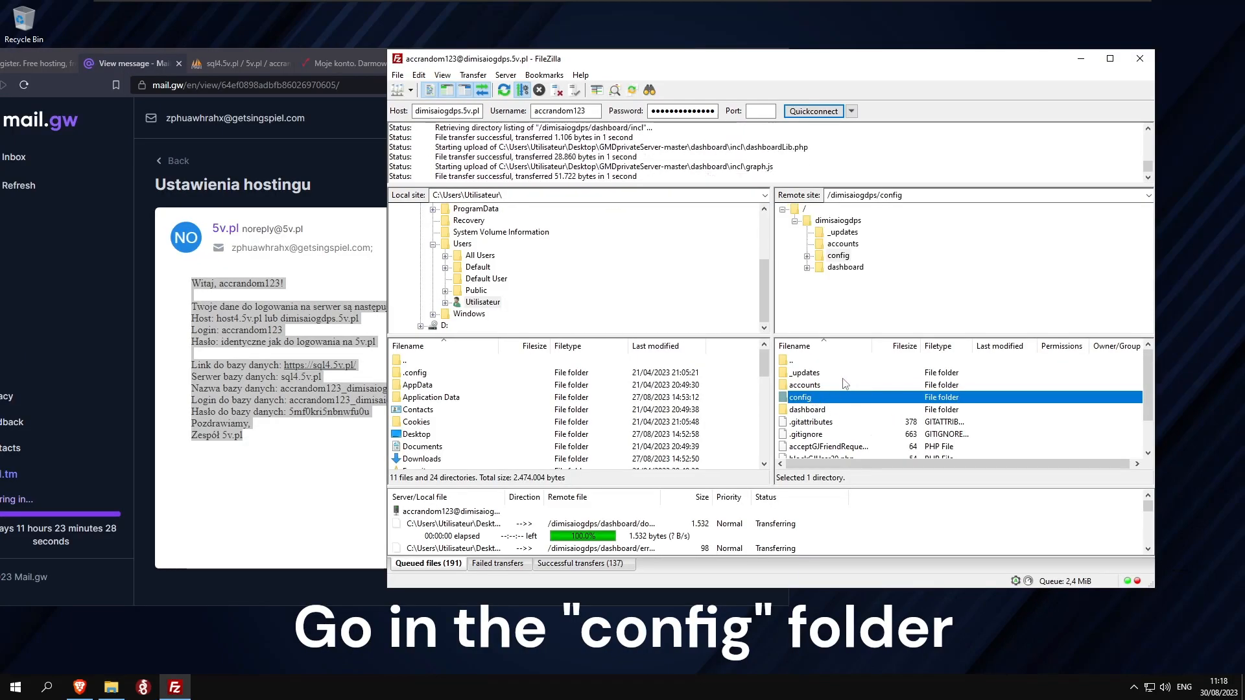
Open the remote config/connection.php in Notepad through FileZilla's View/Edit.
double_click(803, 397)
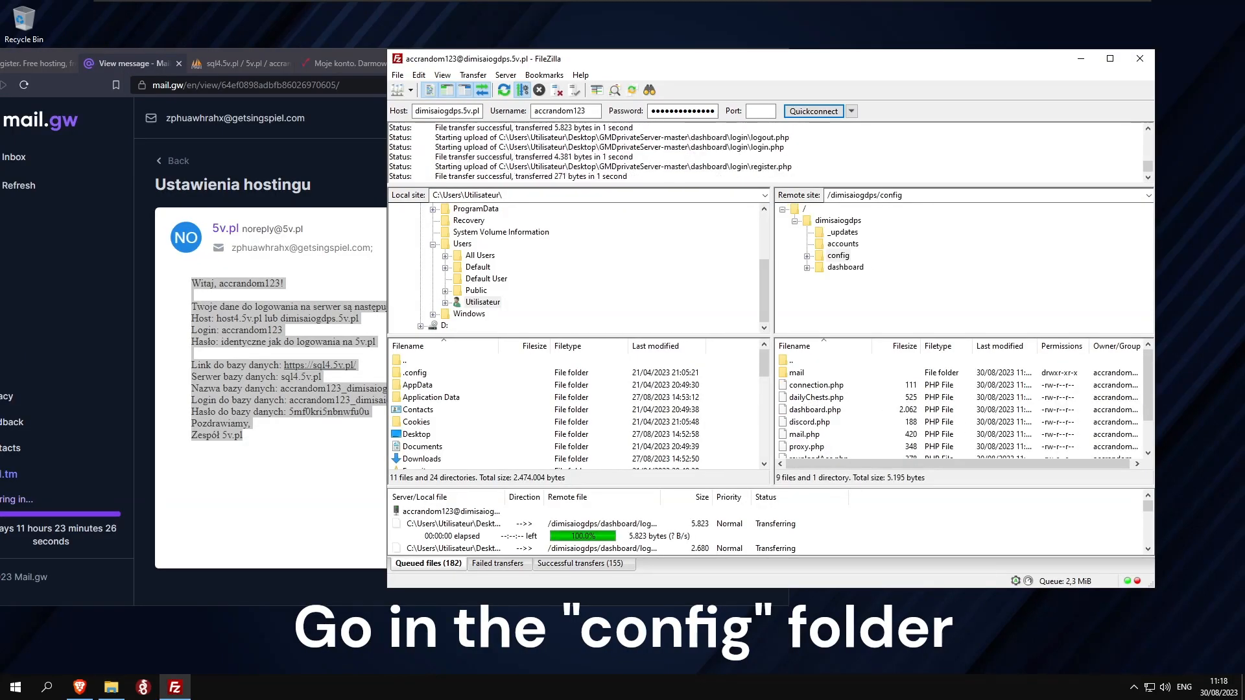
click(932, 196)
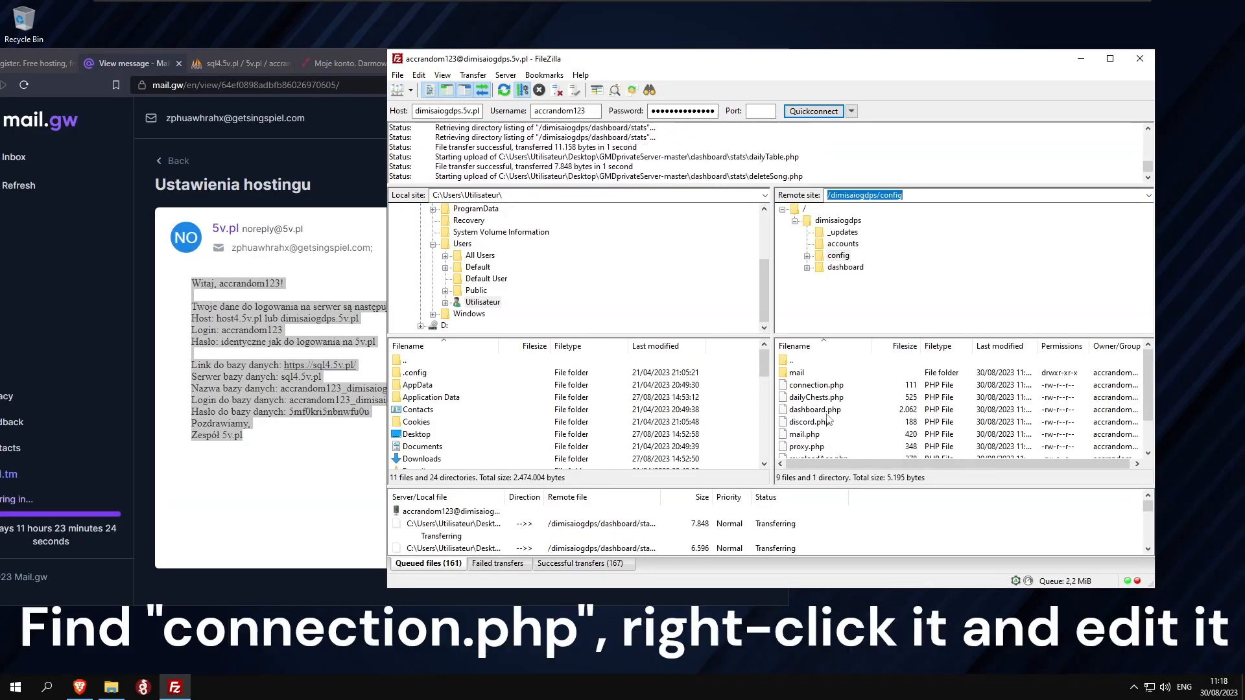
scroll(830, 419, down, 1)
scroll(829, 419, up, 1)
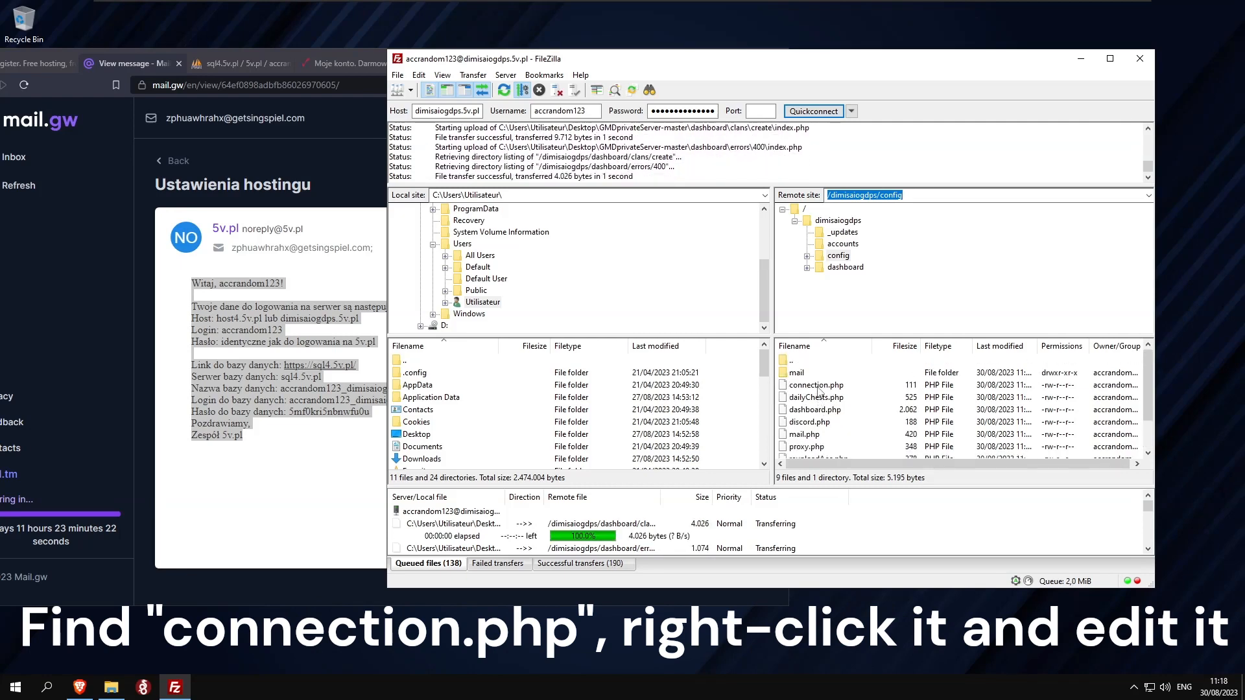
click(817, 386)
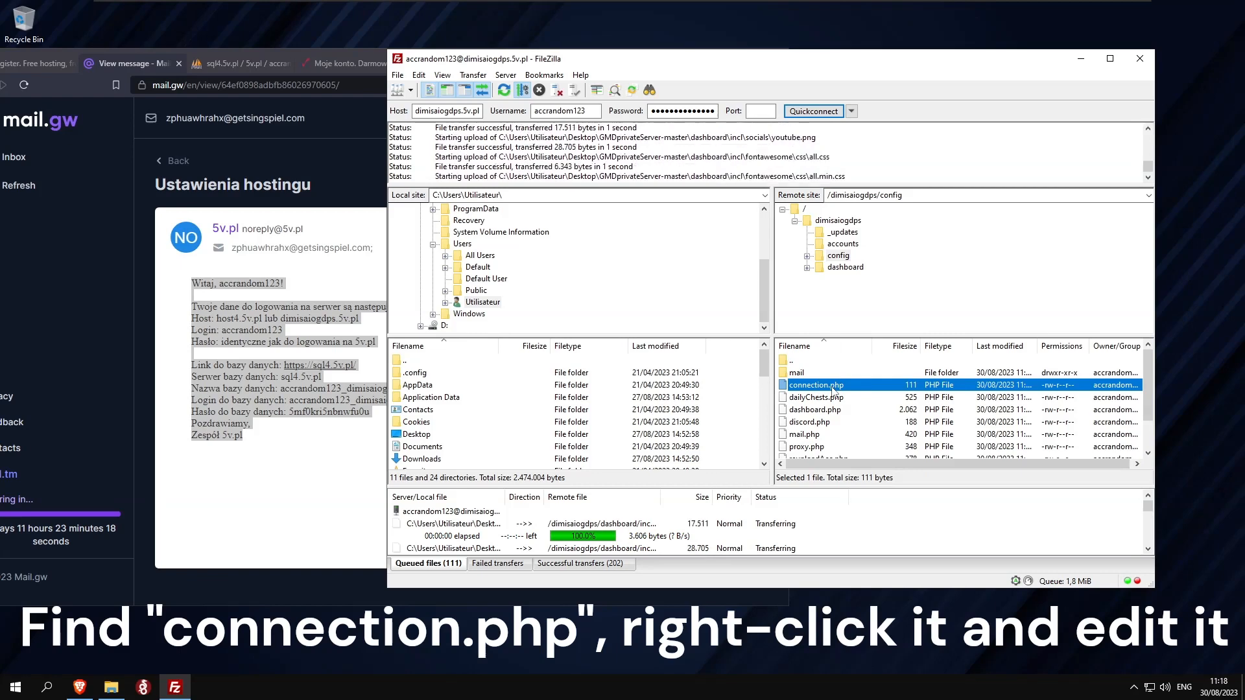
right_click(833, 387)
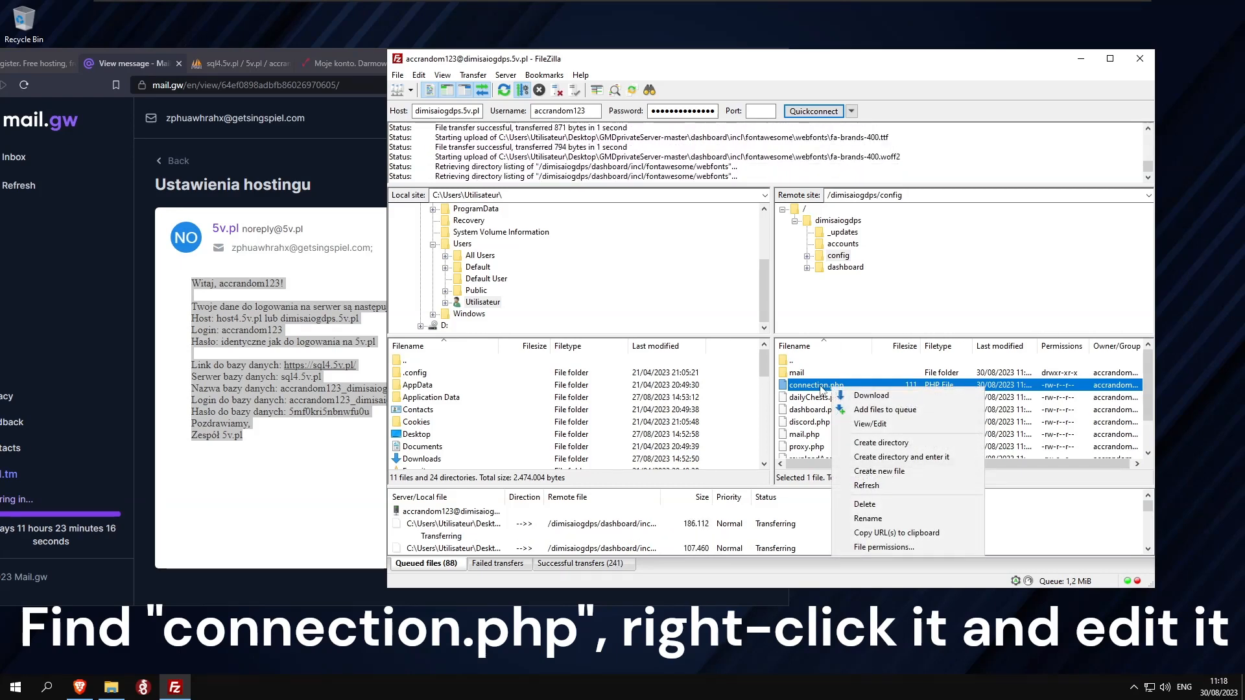
right_click(821, 386)
click(851, 423)
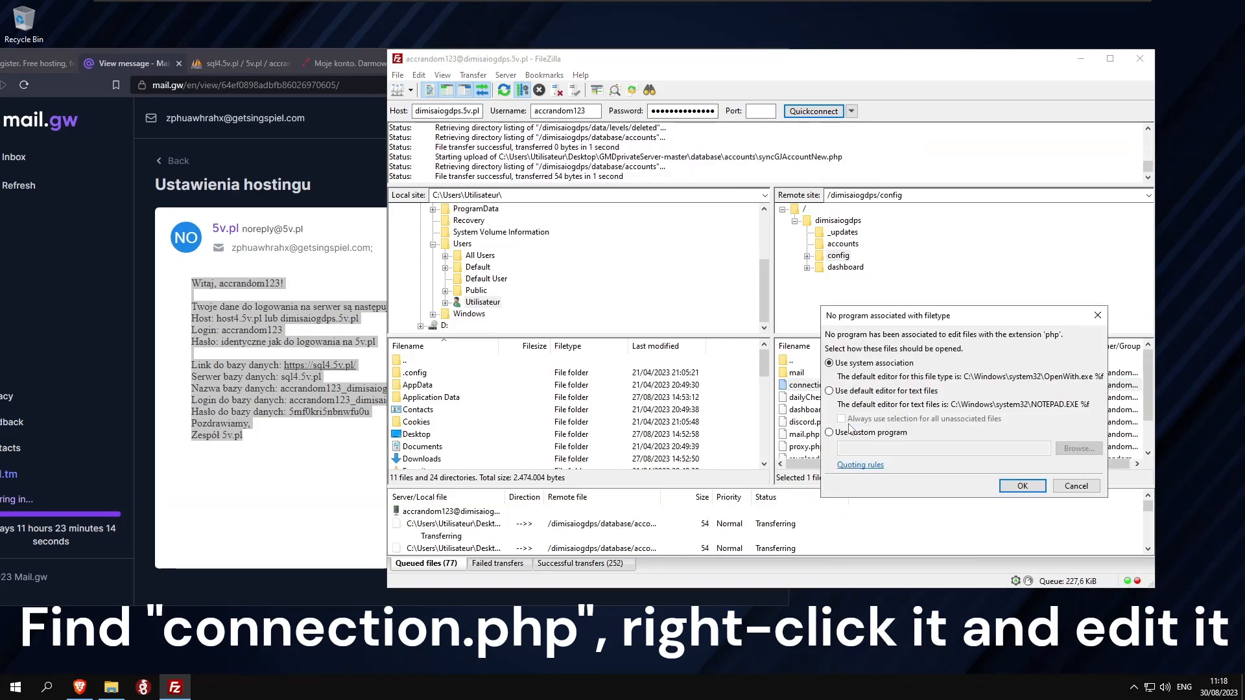
click(1025, 487)
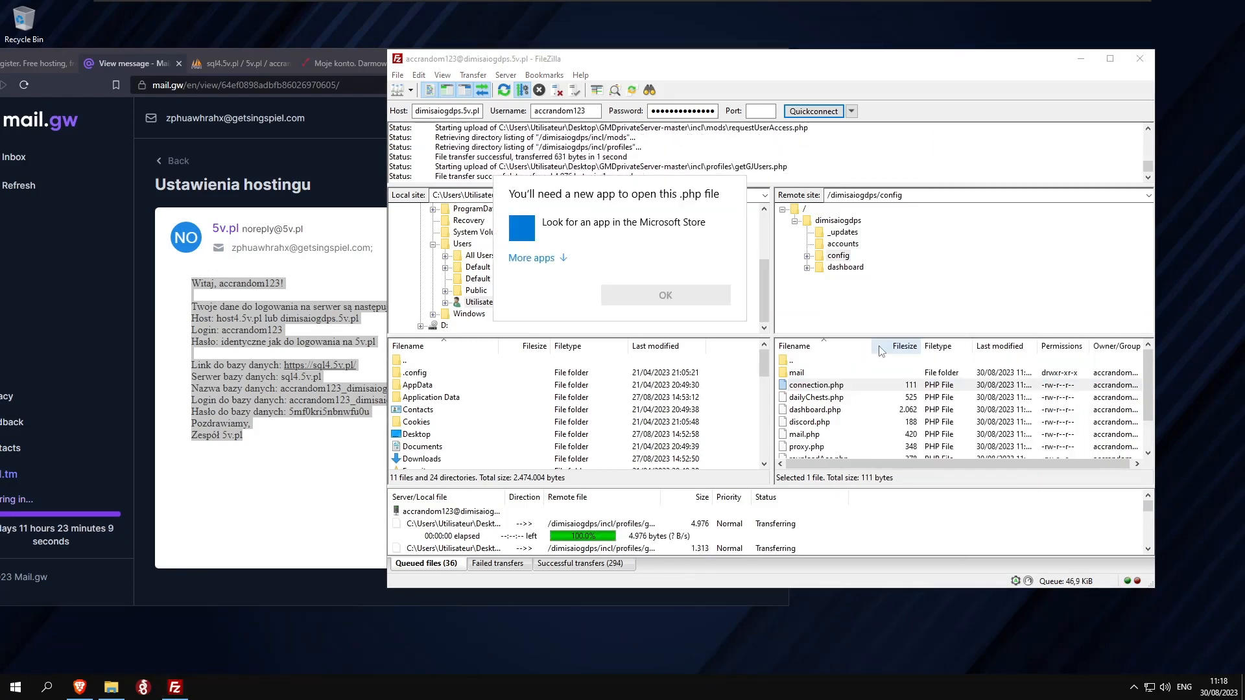
click(555, 259)
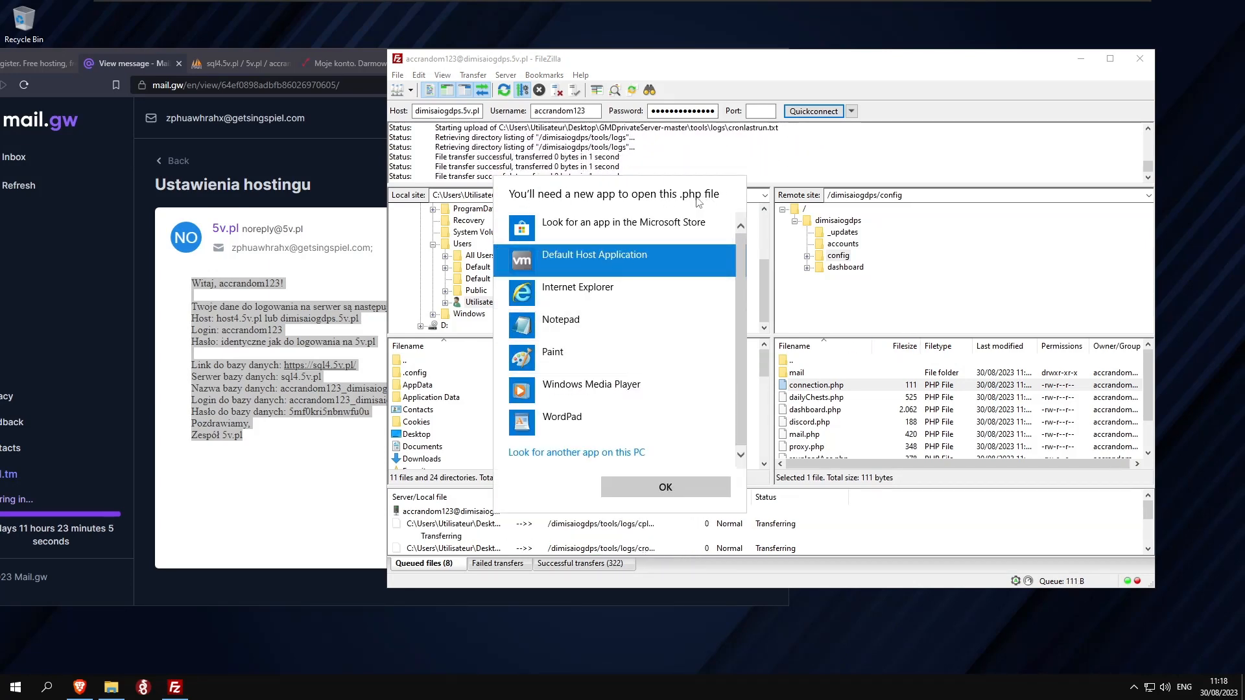
click(550, 326)
click(665, 487)
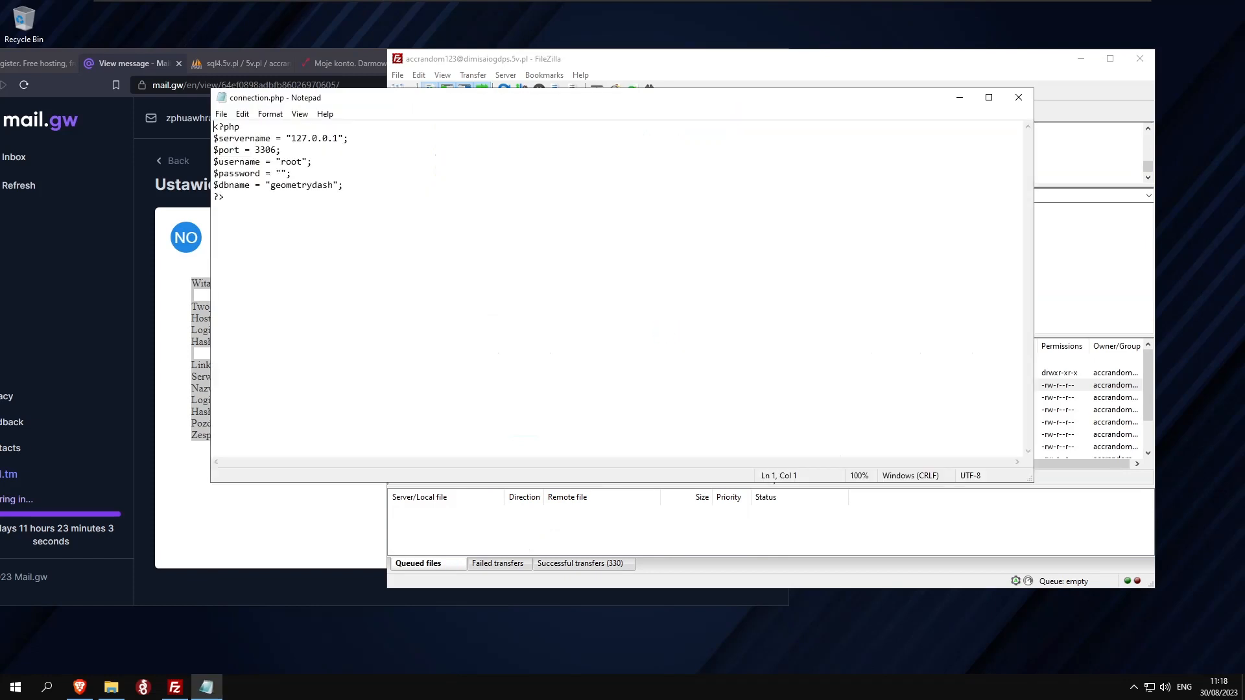
Replace the server address in connection.php with sql4.5v.pl from the hosting email.
drag(420, 103, 567, 189)
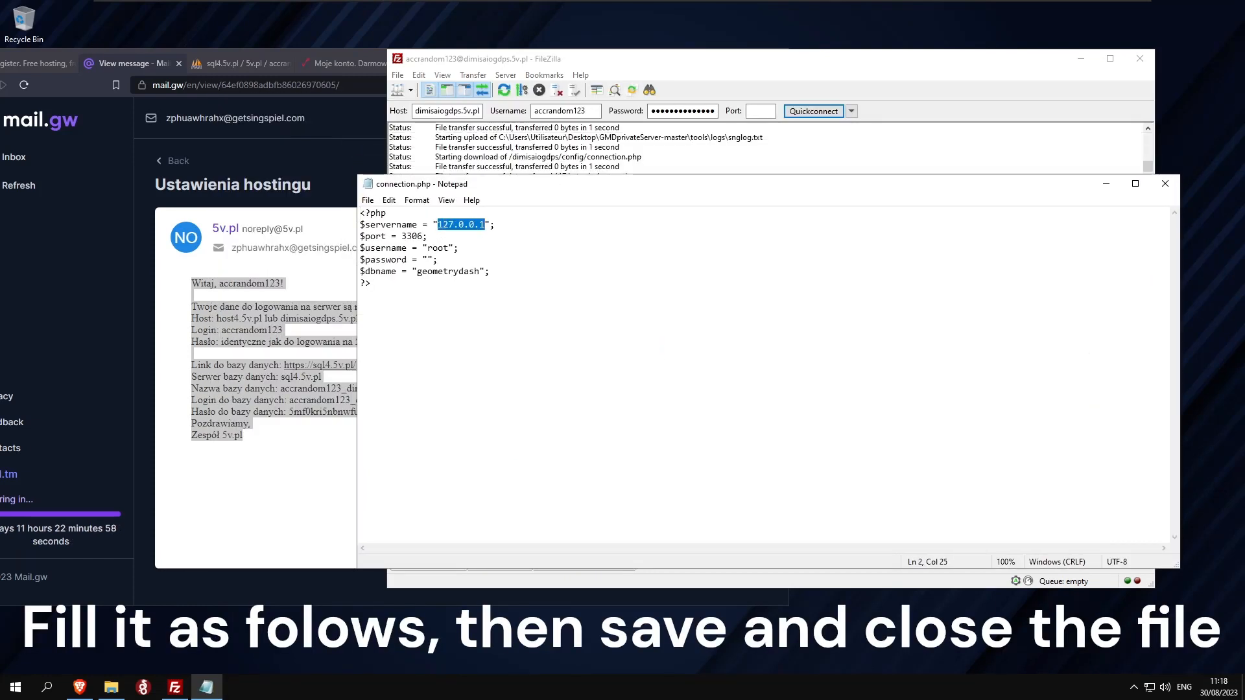
click(322, 376)
drag(322, 377, 281, 376)
key(ctrl+c)
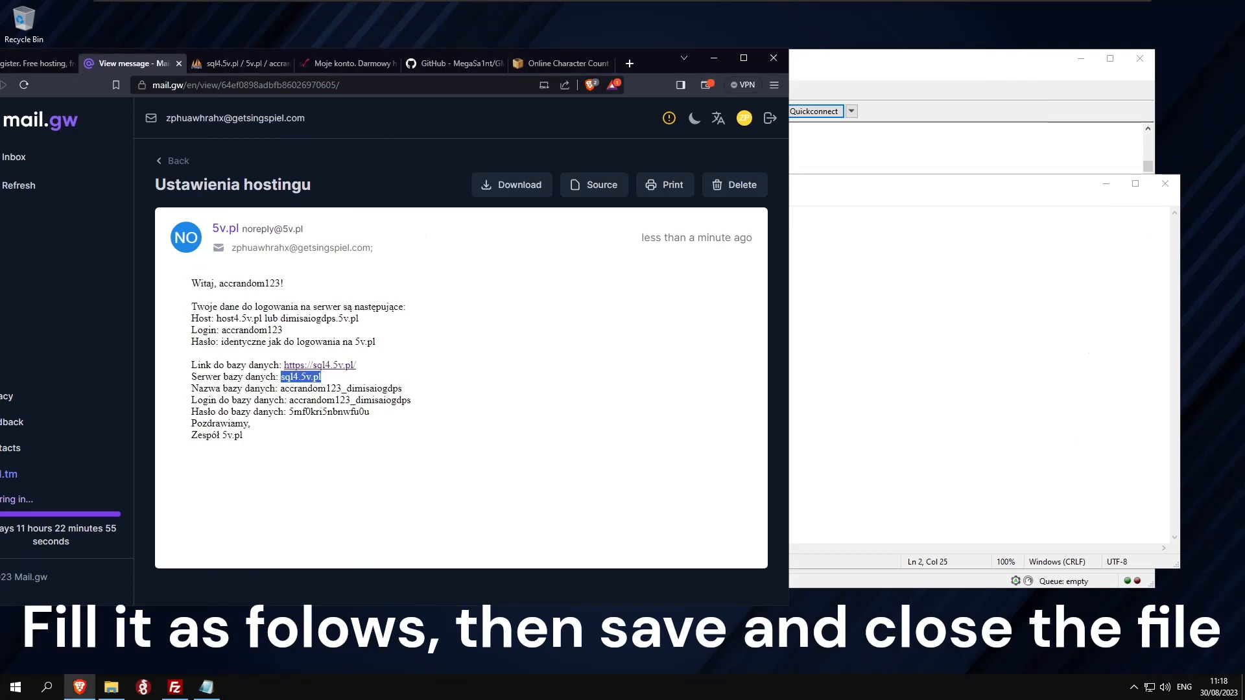
click(870, 196)
key(ctrl+v)
Replace the root username and geometrydash database name with the hosting database's login and name.
double_click(331, 388)
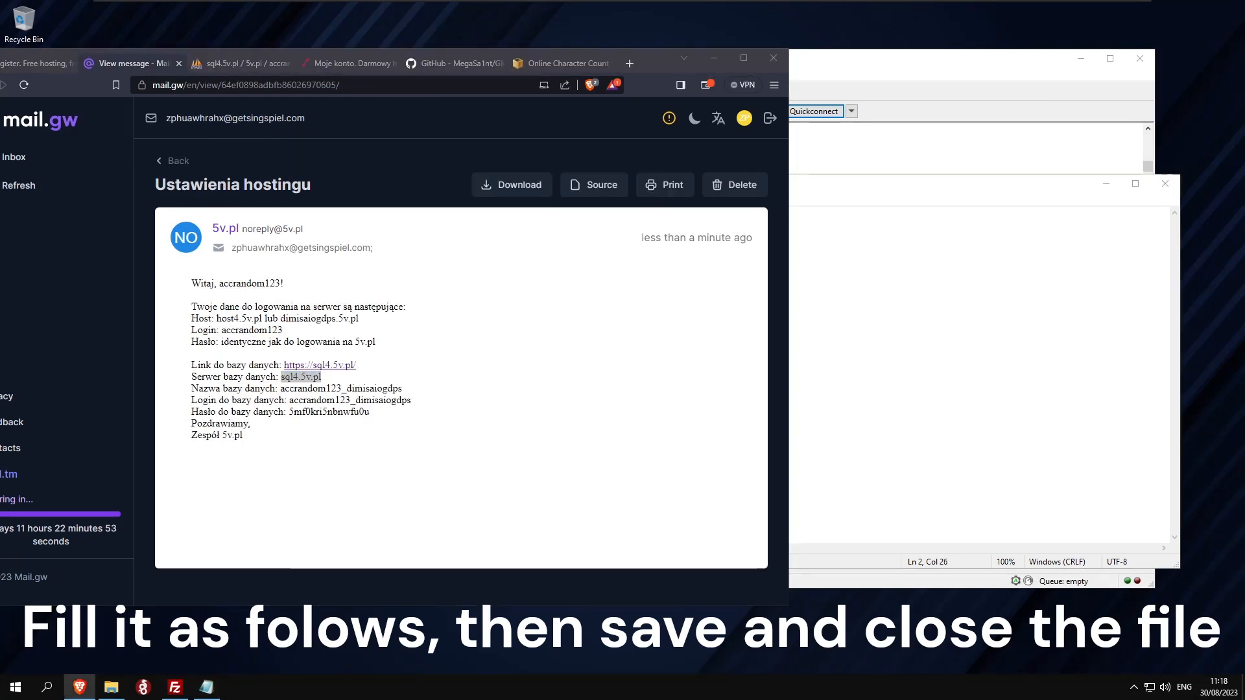
key(alt+Tab)
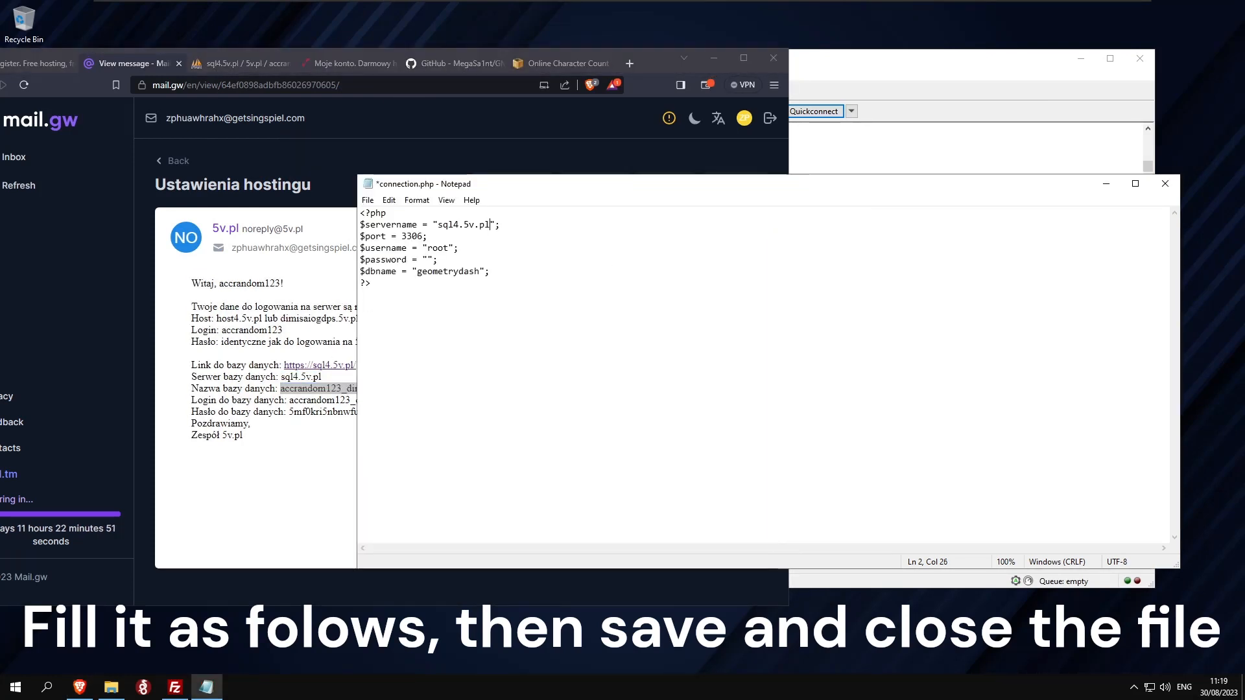
double_click(440, 247)
text(accrandom123_dimisaiogdps)
key(ctrl+shift+Left)
key(ctrl+shift+Left)
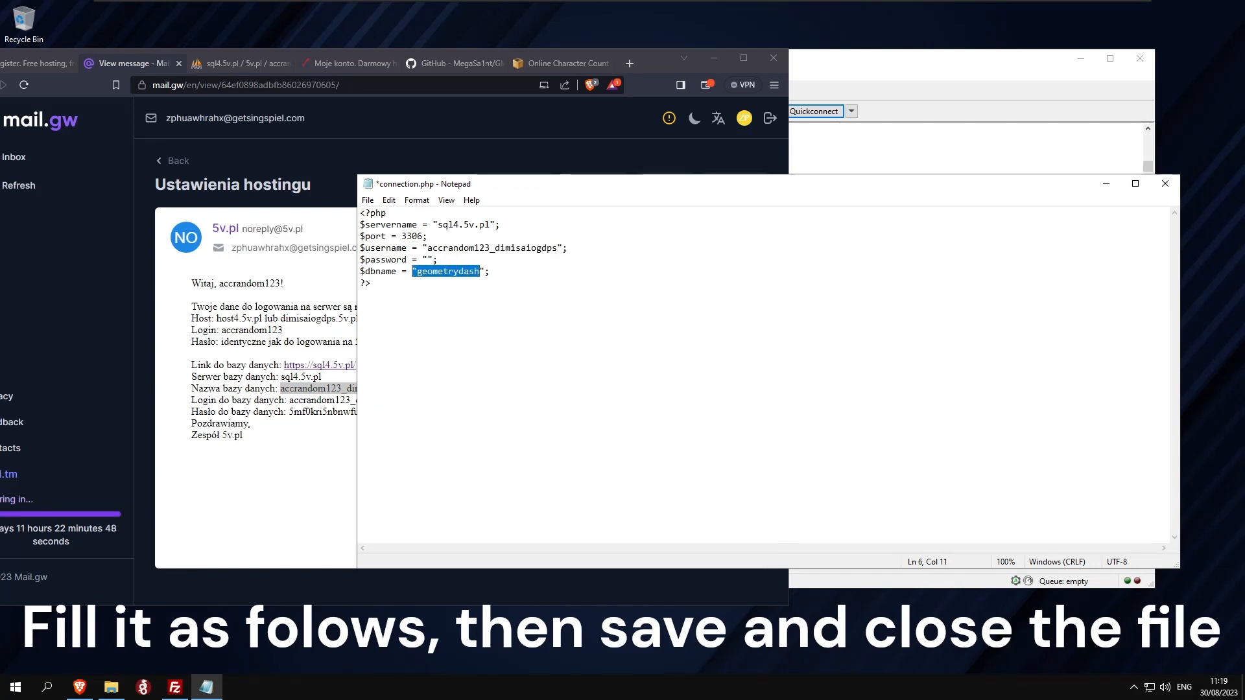
text(accrandom123_dimisaiogdps)
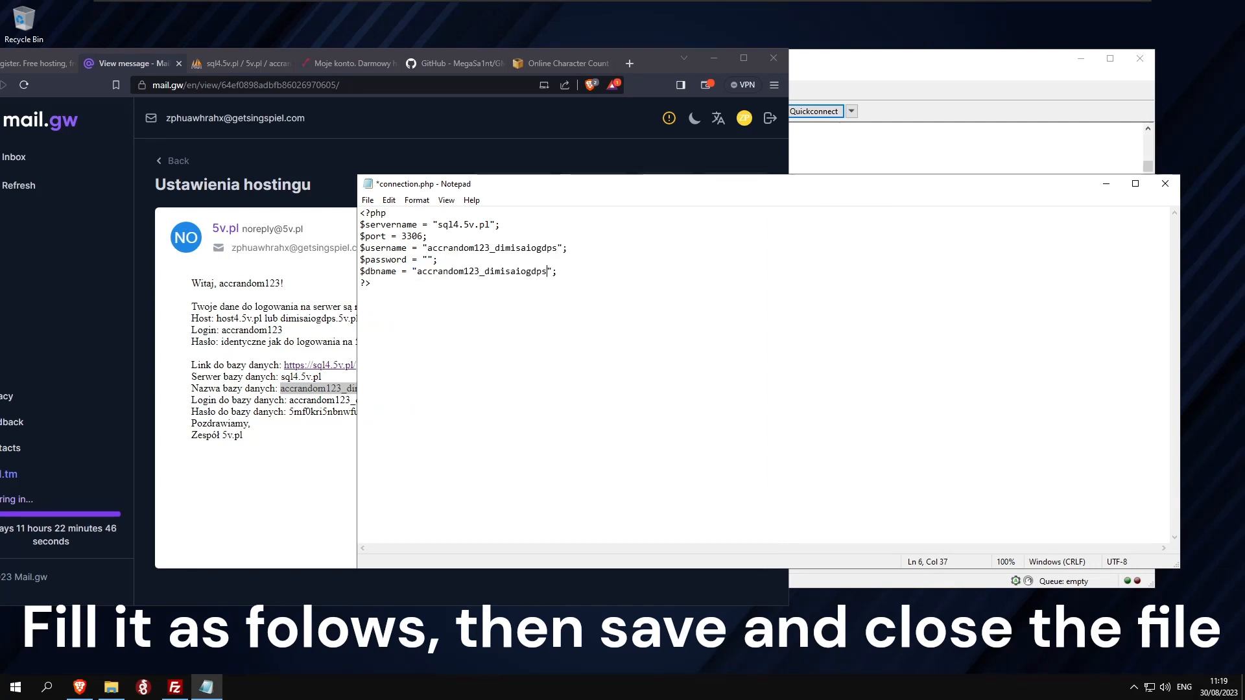
Fill in the emailed database password, save connection.php and upload it back to the server.
click(324, 411)
double_click(324, 412)
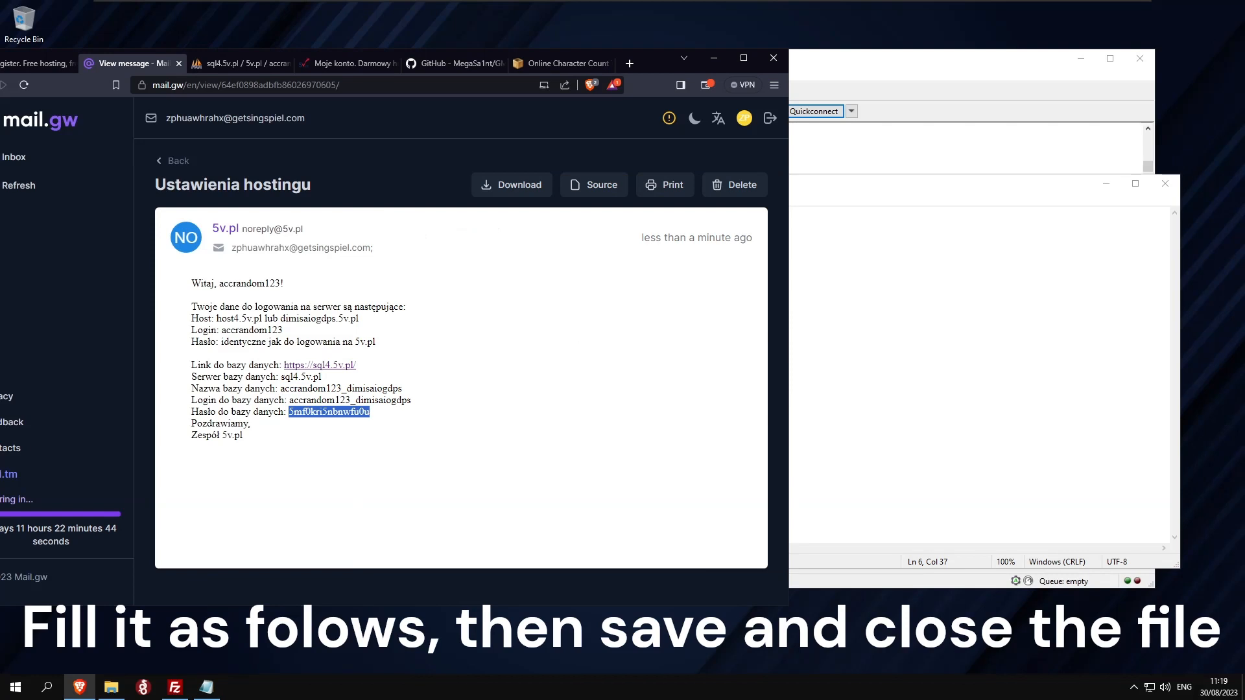
click(863, 376)
key(ctrl+s)
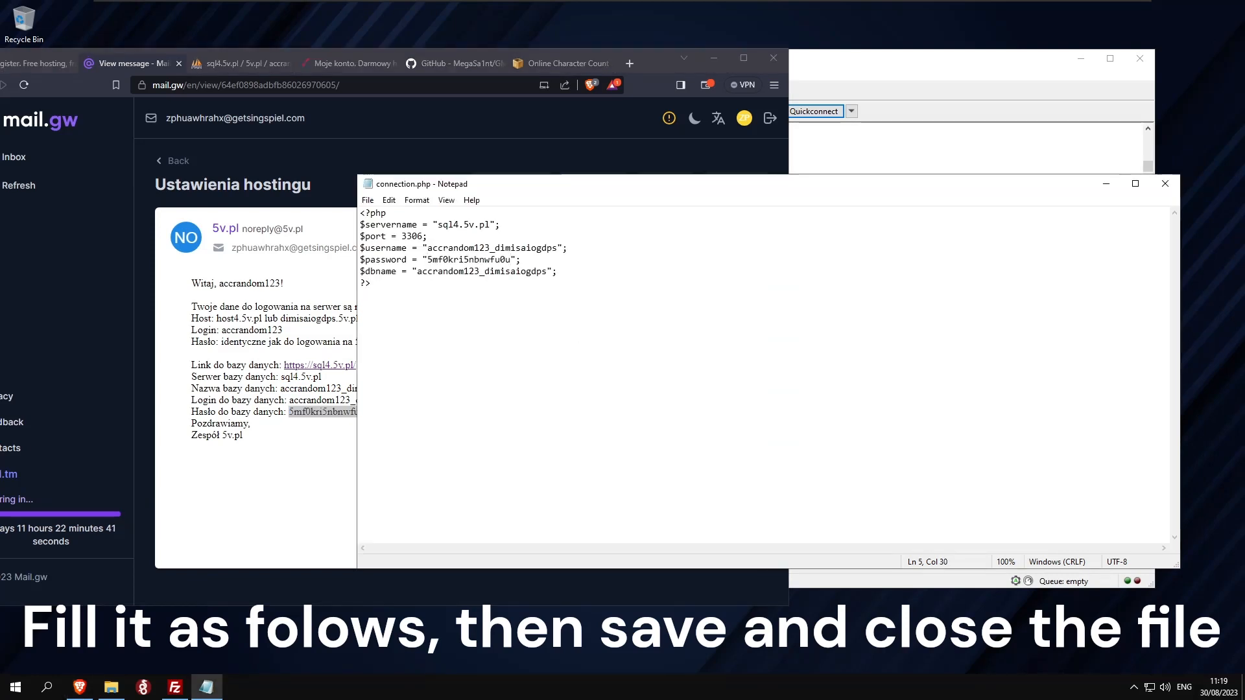
click(714, 58)
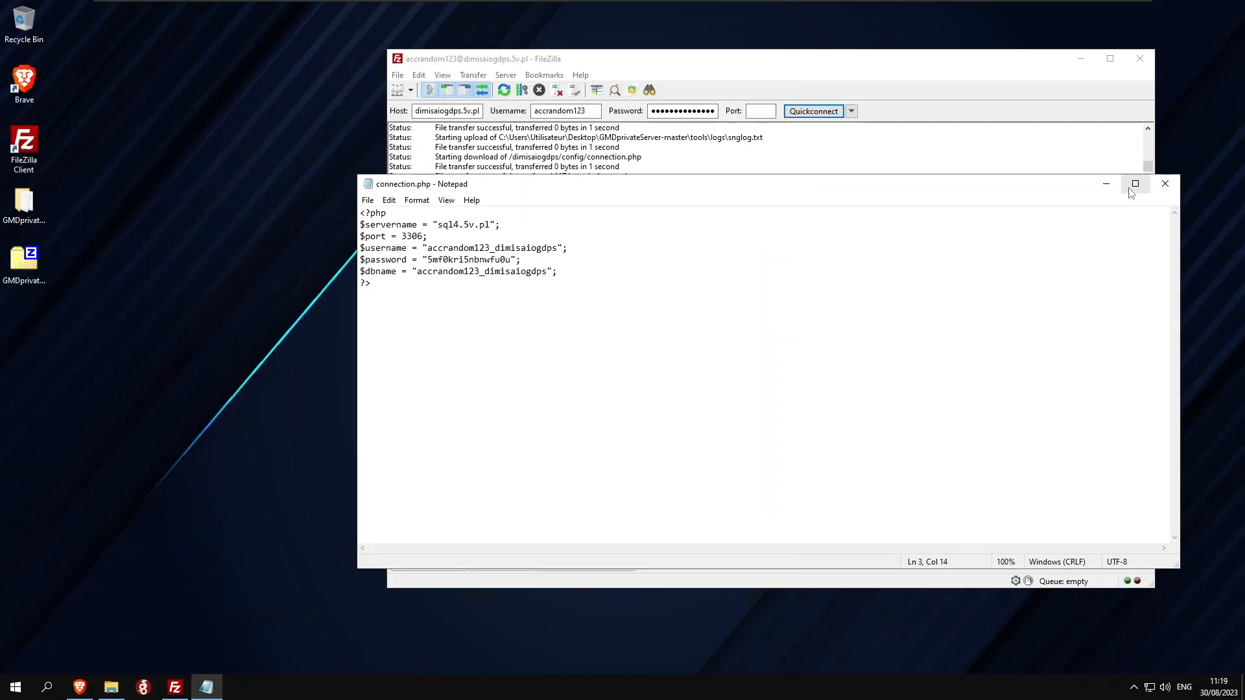
click(1166, 184)
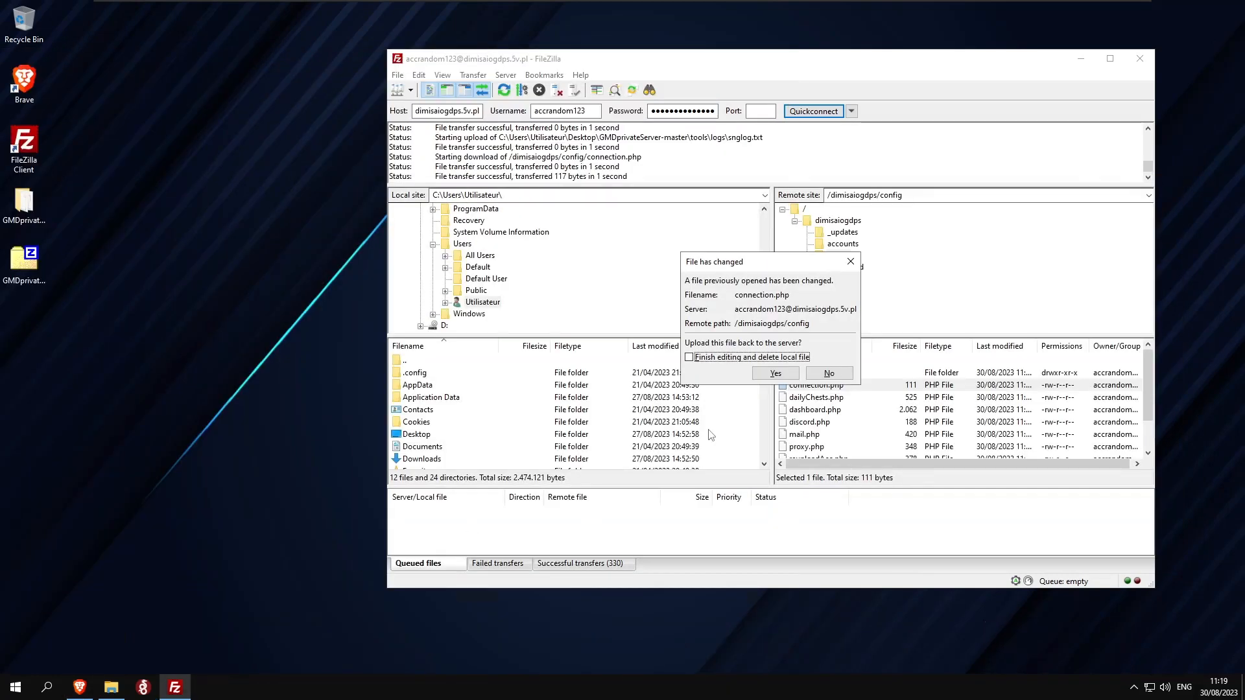
click(781, 376)
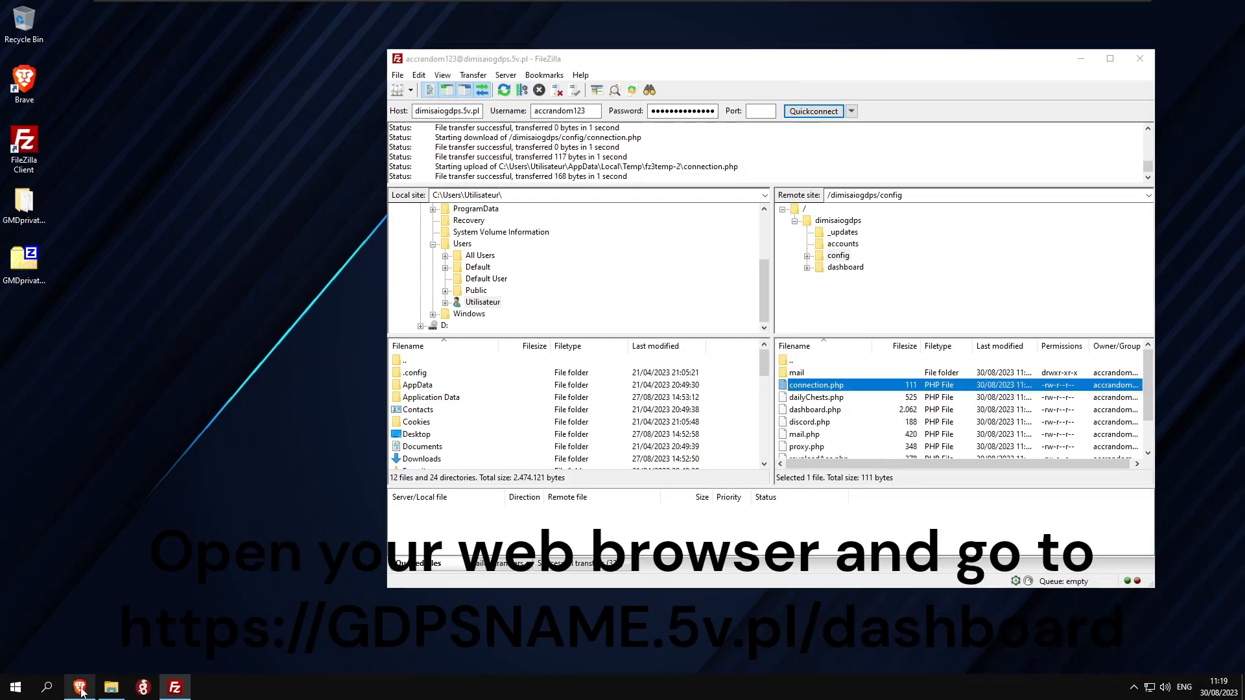
click(79, 687)
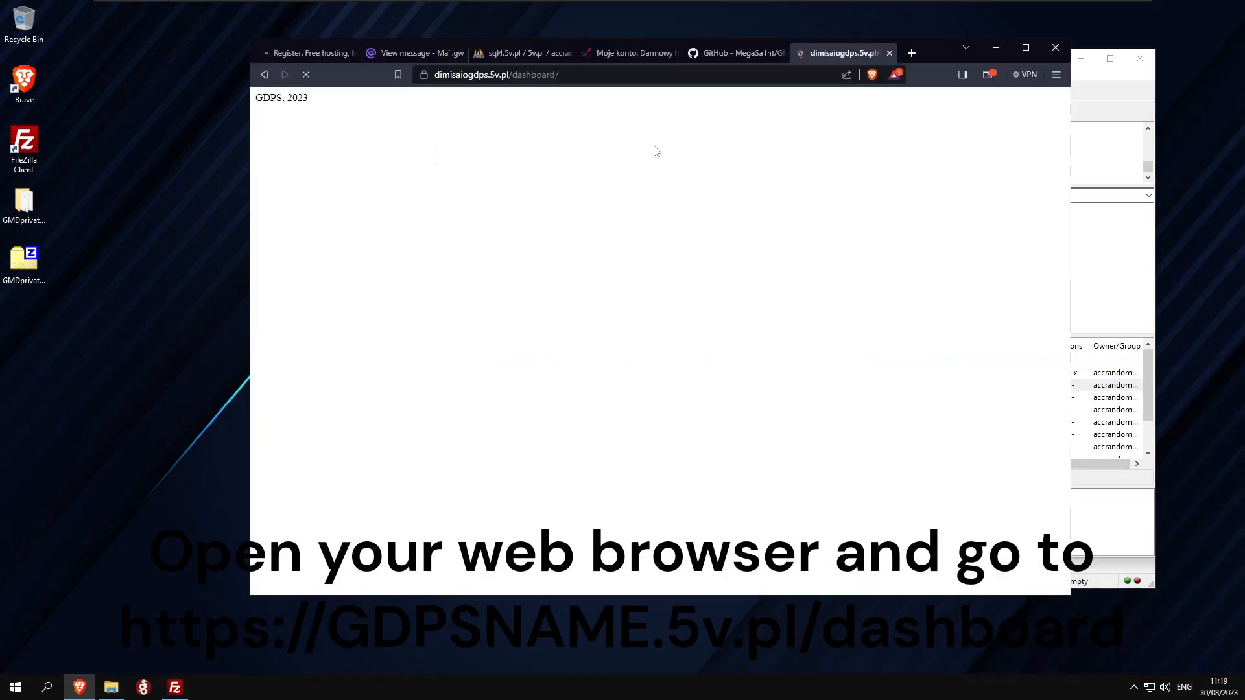
Finish the dashboard installation from the 'not fully installed' warning link and review the post-install hints.
drag(587, 75, 522, 74)
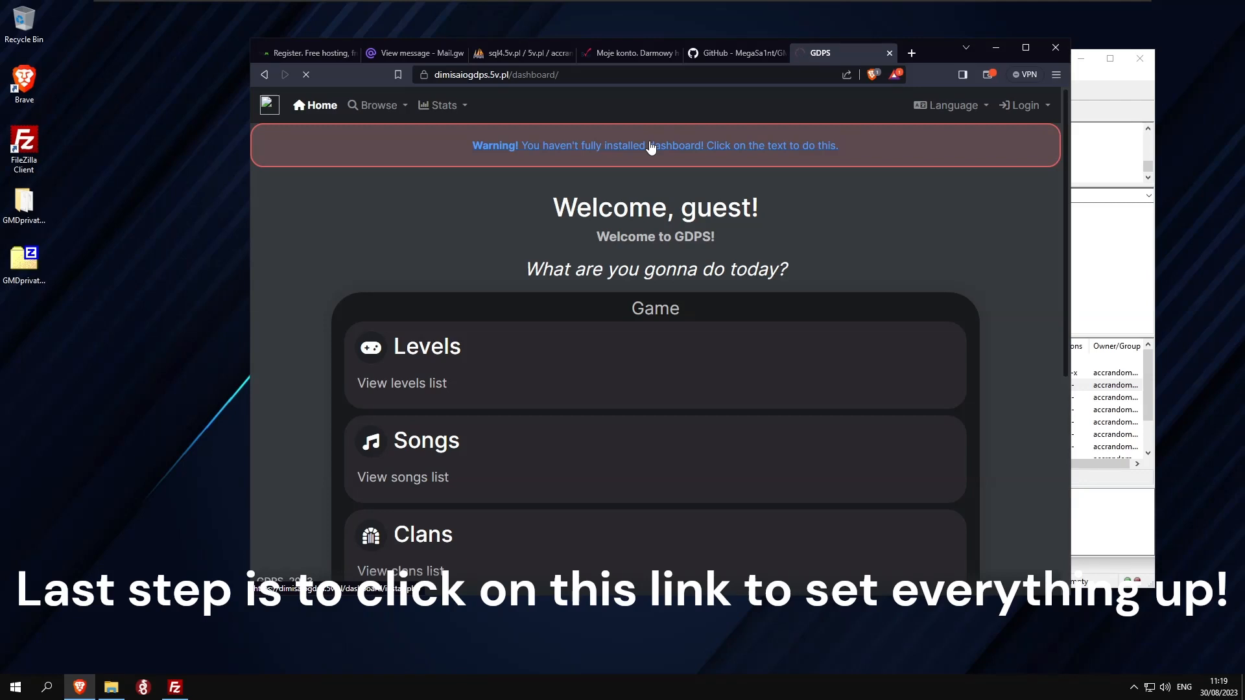
click(652, 148)
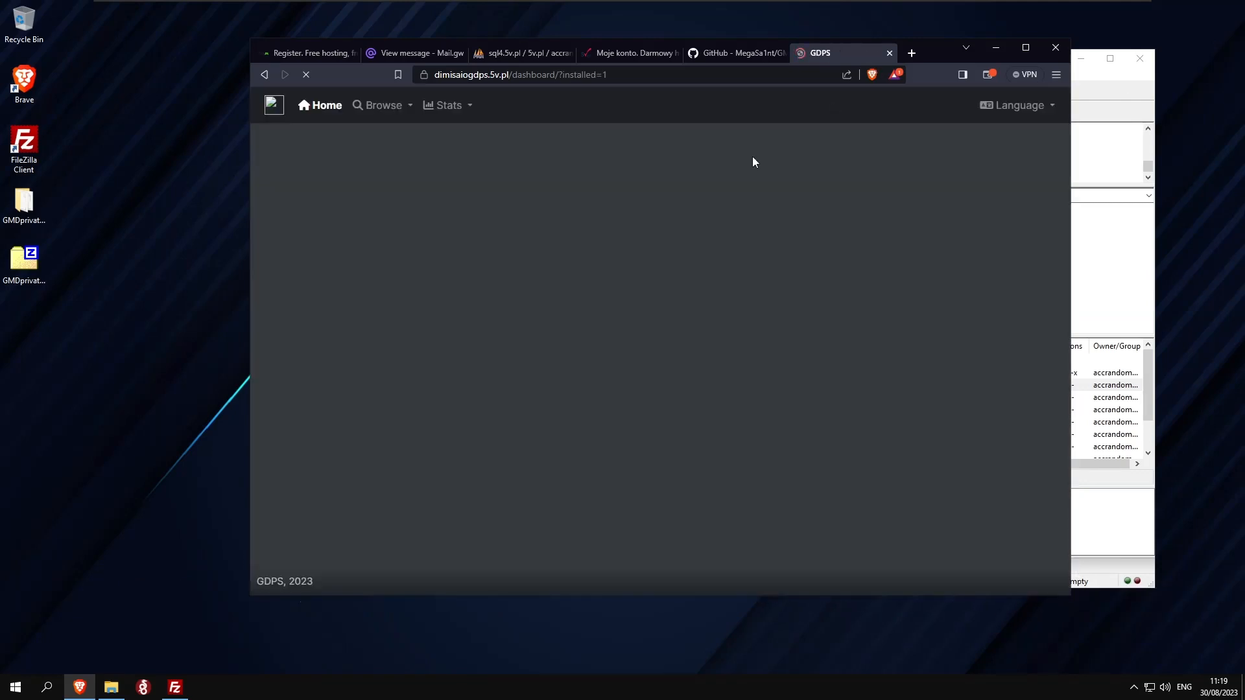
drag(810, 218, 372, 154)
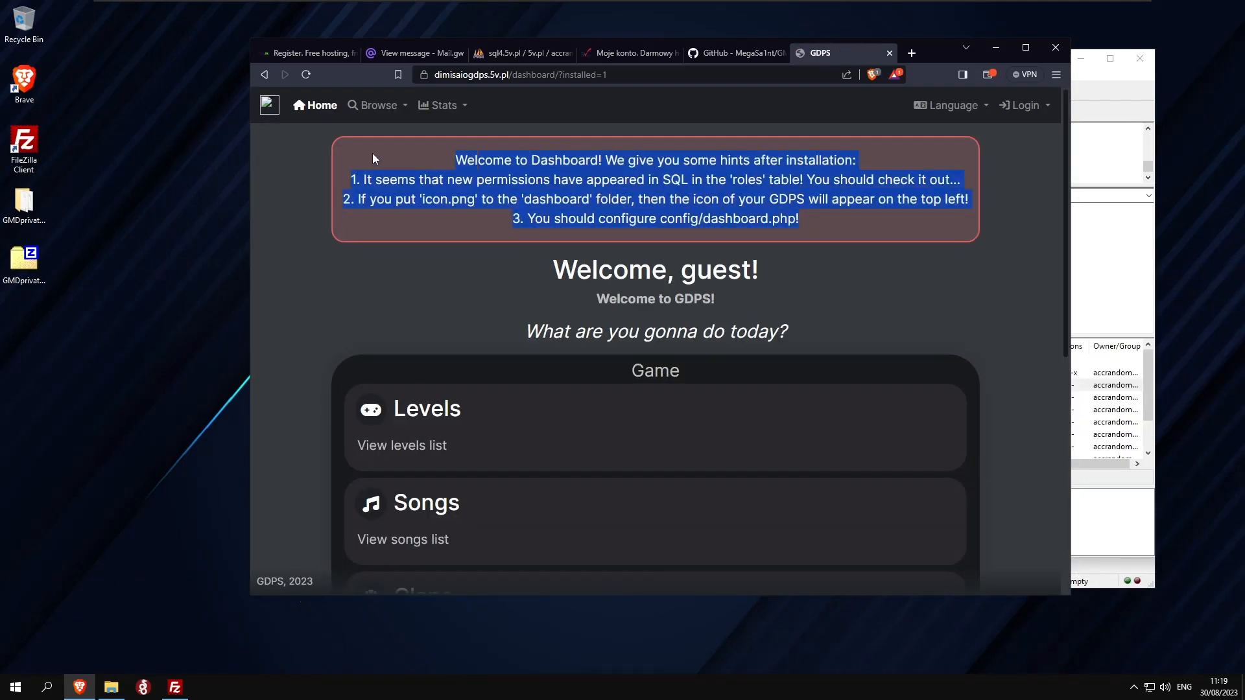
click(531, 152)
scroll(530, 156, down, 5)
scroll(536, 167, up, 5)
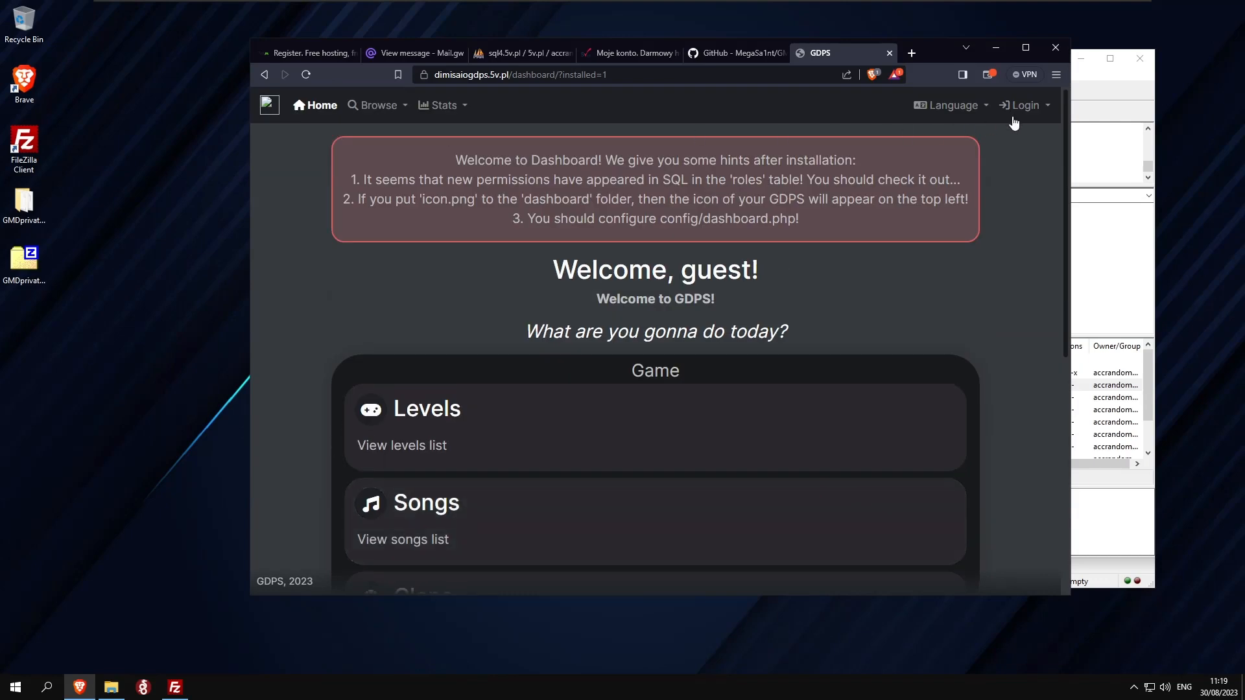
Check the dashboard's Browse > Accounts list.
click(379, 105)
click(404, 137)
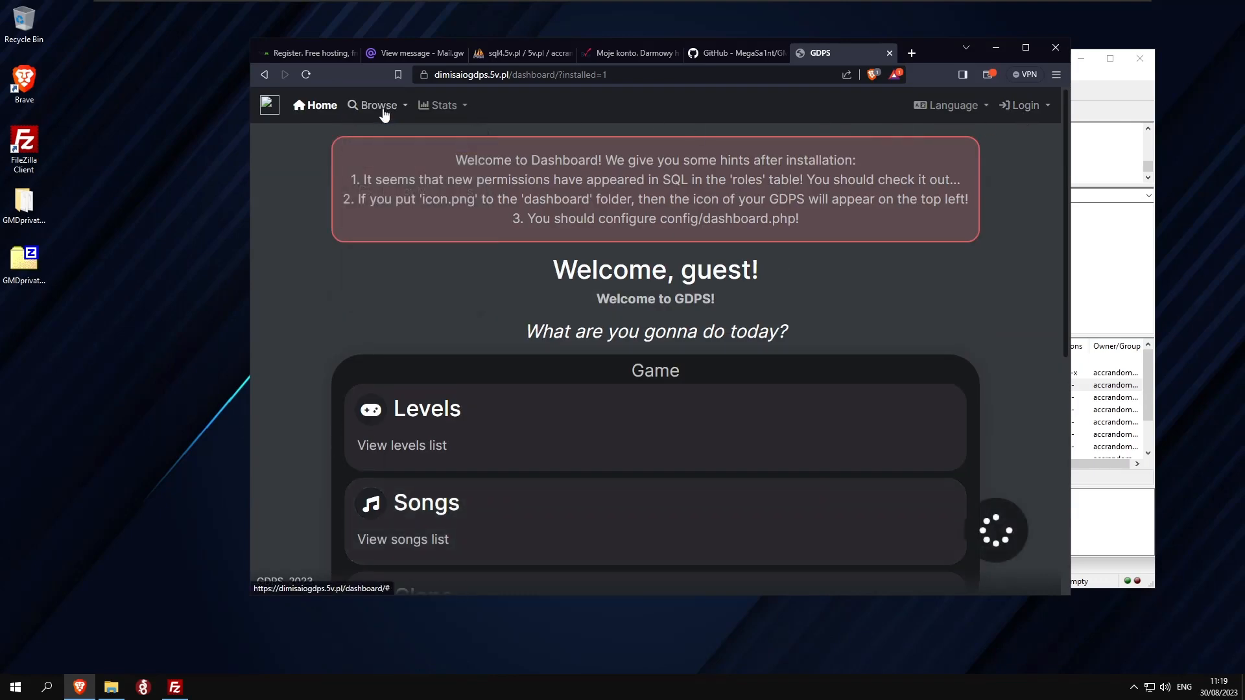
click(383, 105)
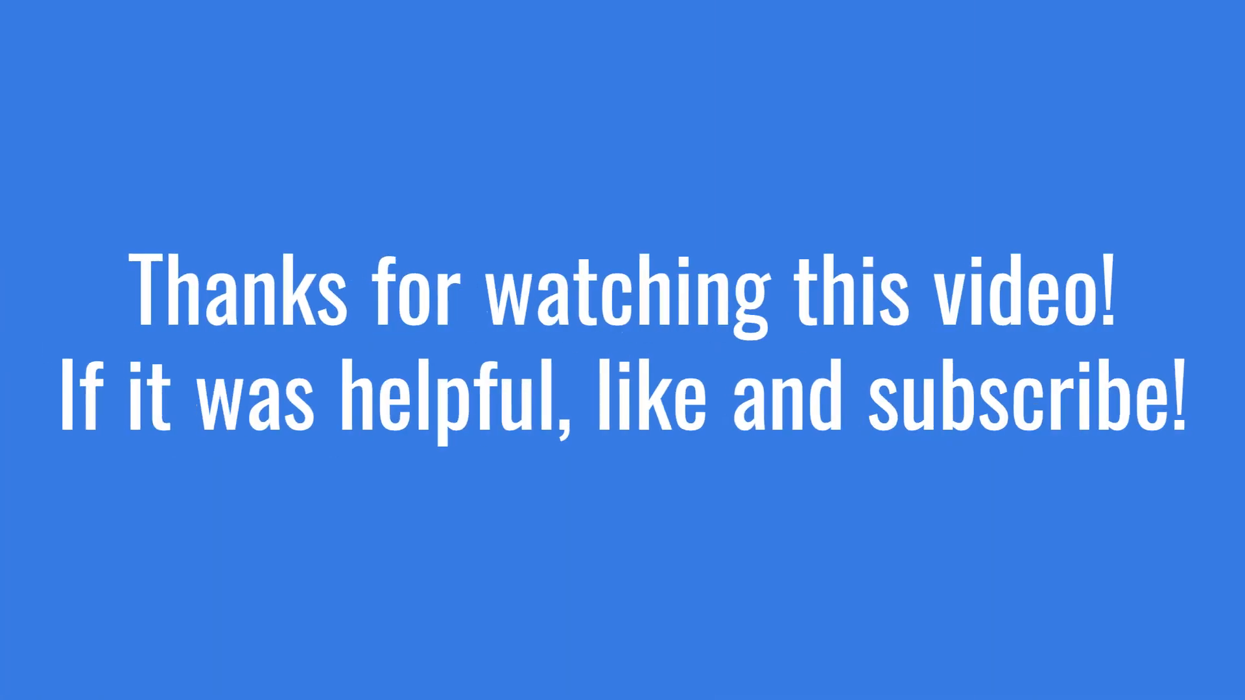